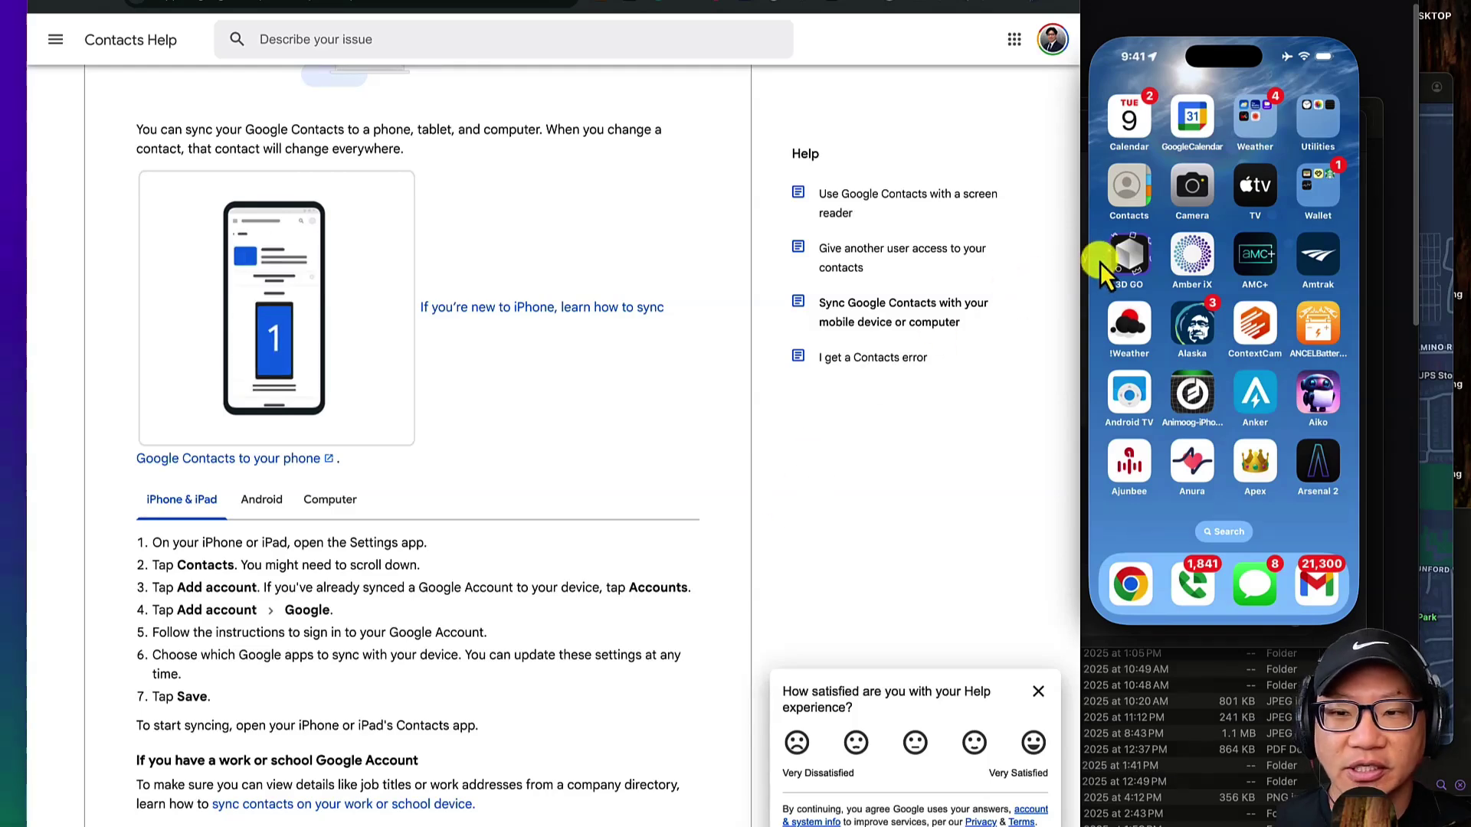
Step: Bring up iPhone search on the mirrored home screen with the earlier 'setting' results
click(1136, 203)
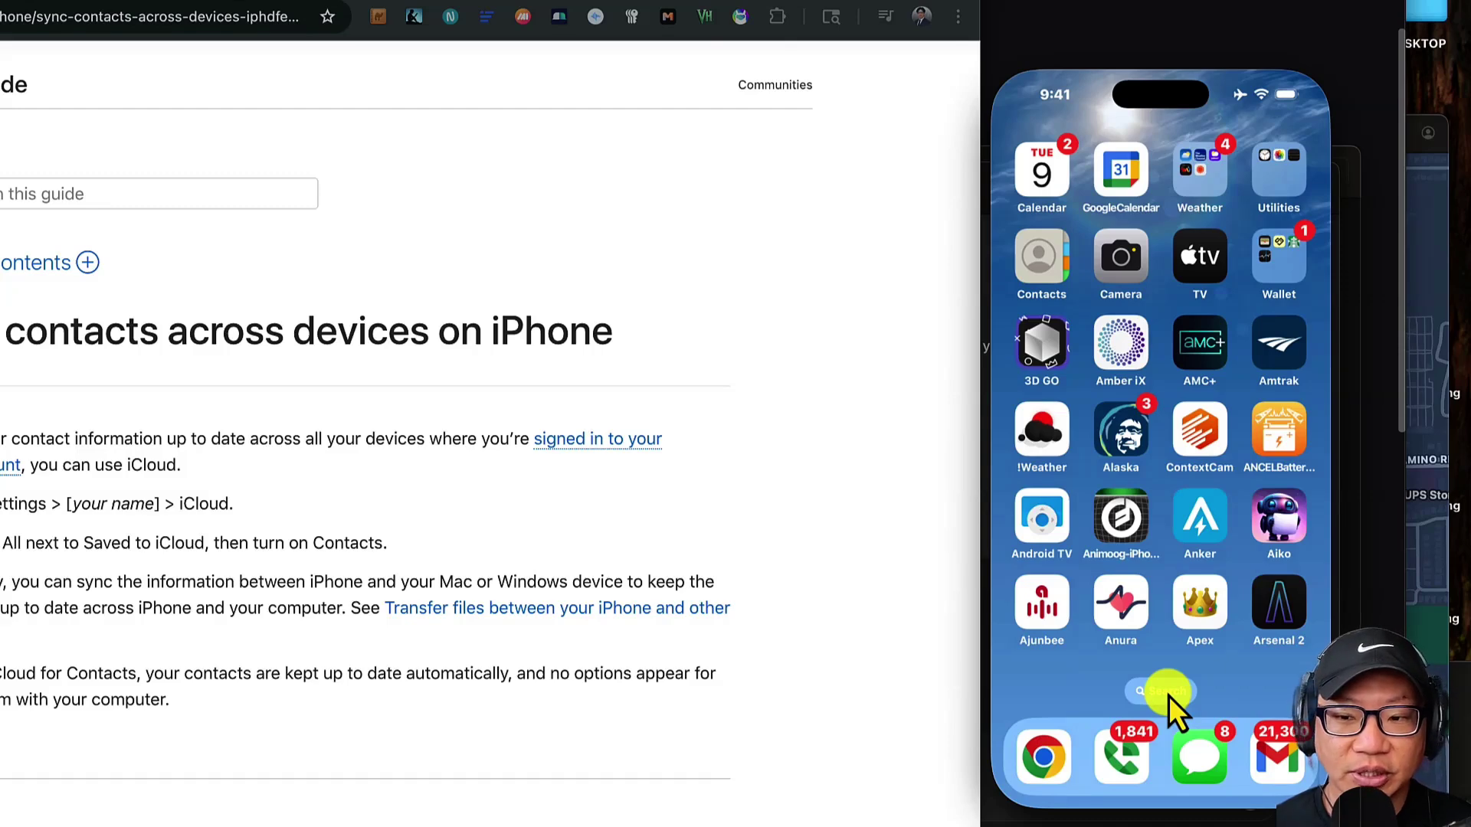
Step: Launch Settings from the search results and open the signed-in Apple Account page
click(1169, 696)
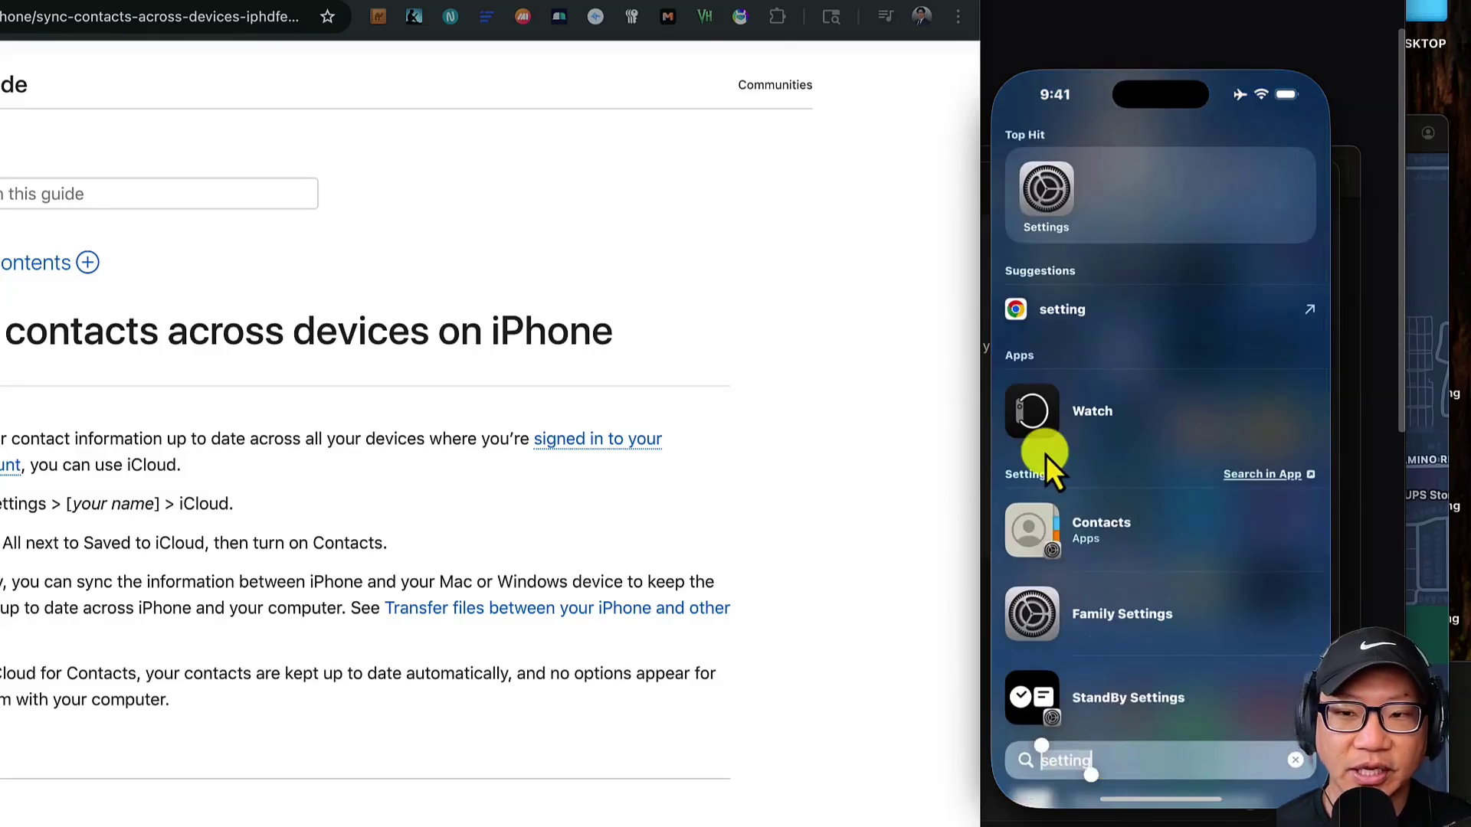
click(1042, 197)
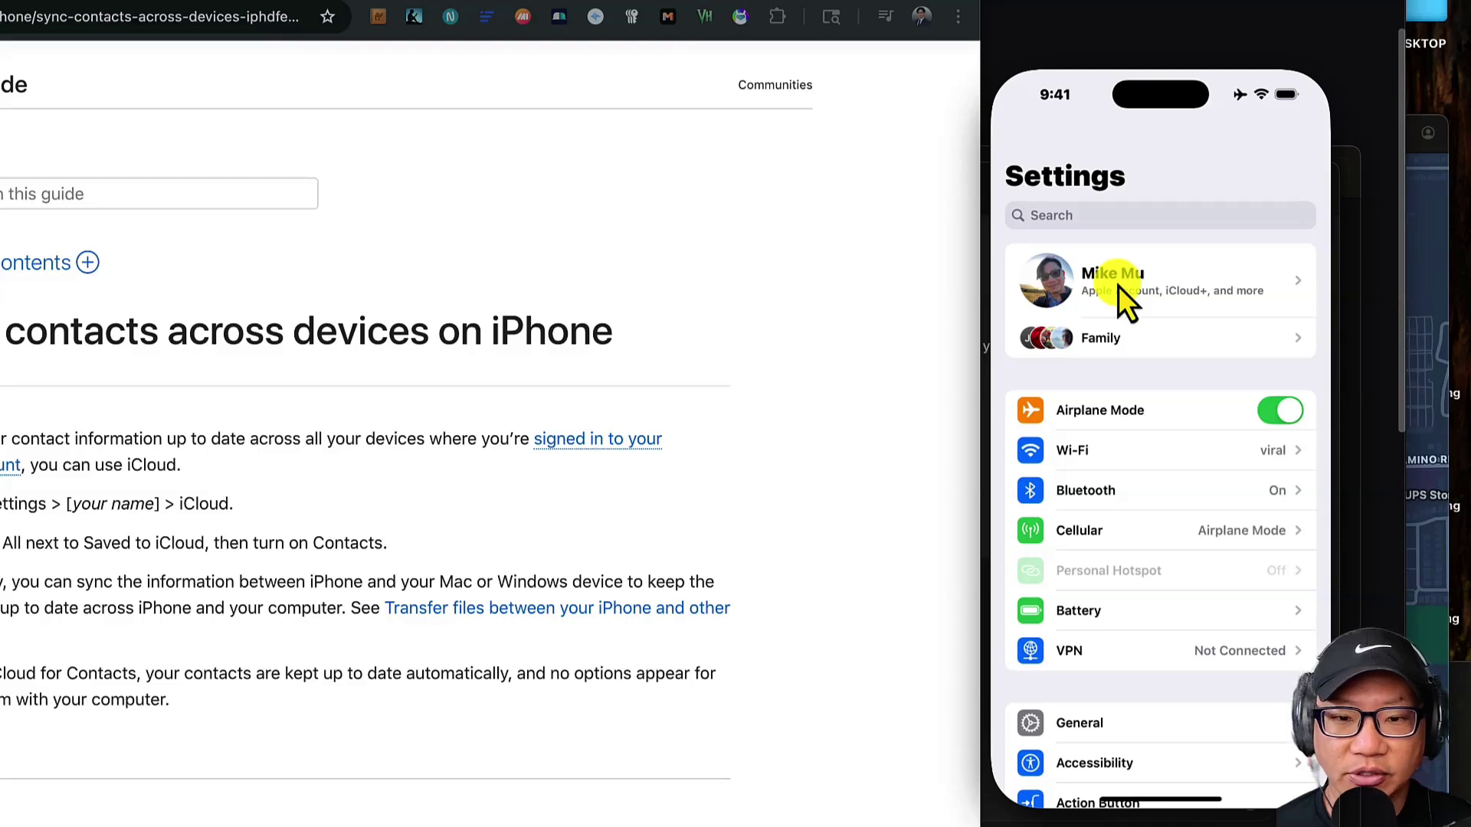
click(1118, 285)
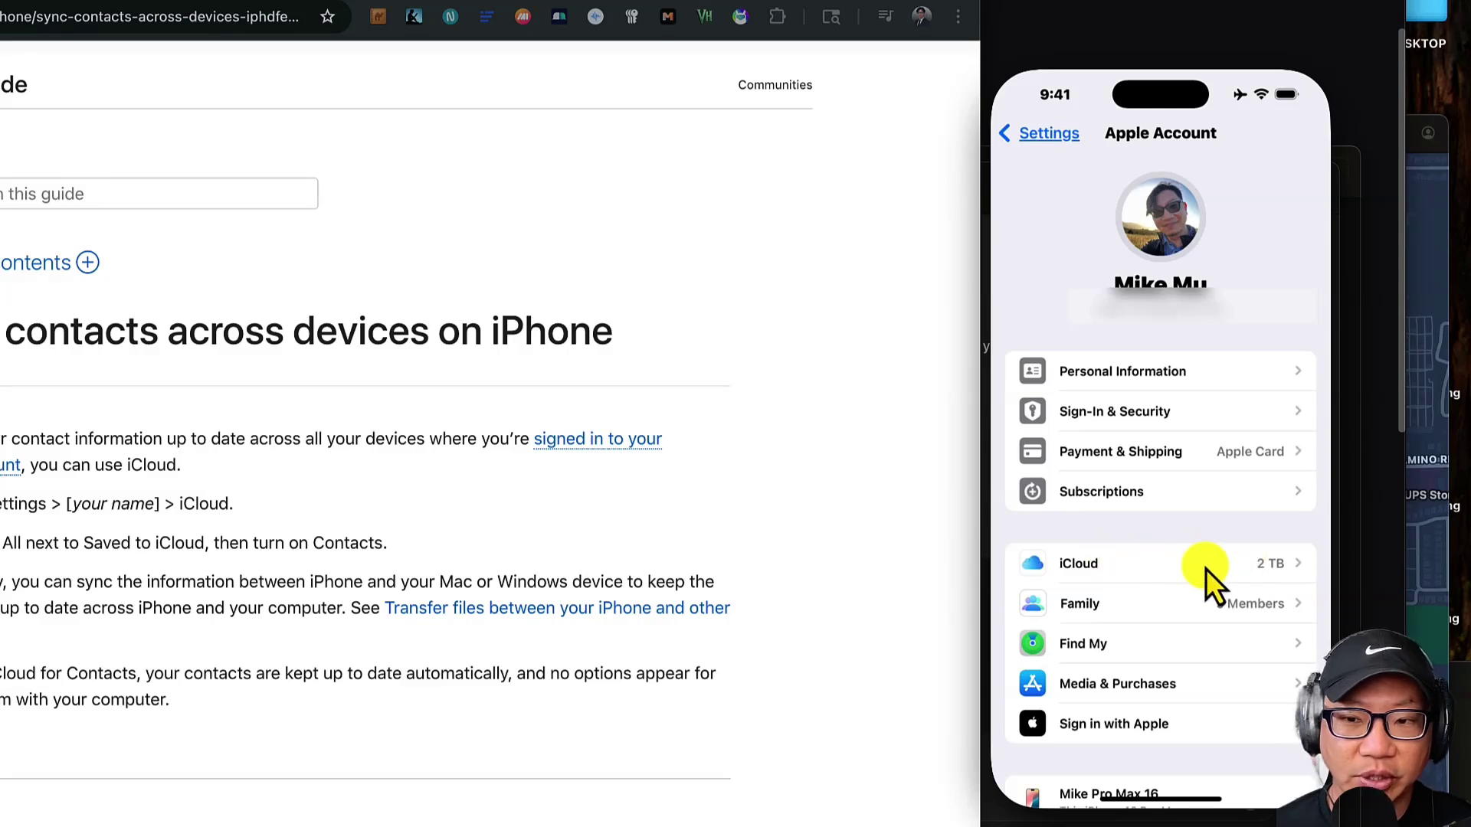
Step: Open iCloud, show all apps saved to iCloud, and verify Contacts syncing is on
drag(1205, 569, 1104, 515)
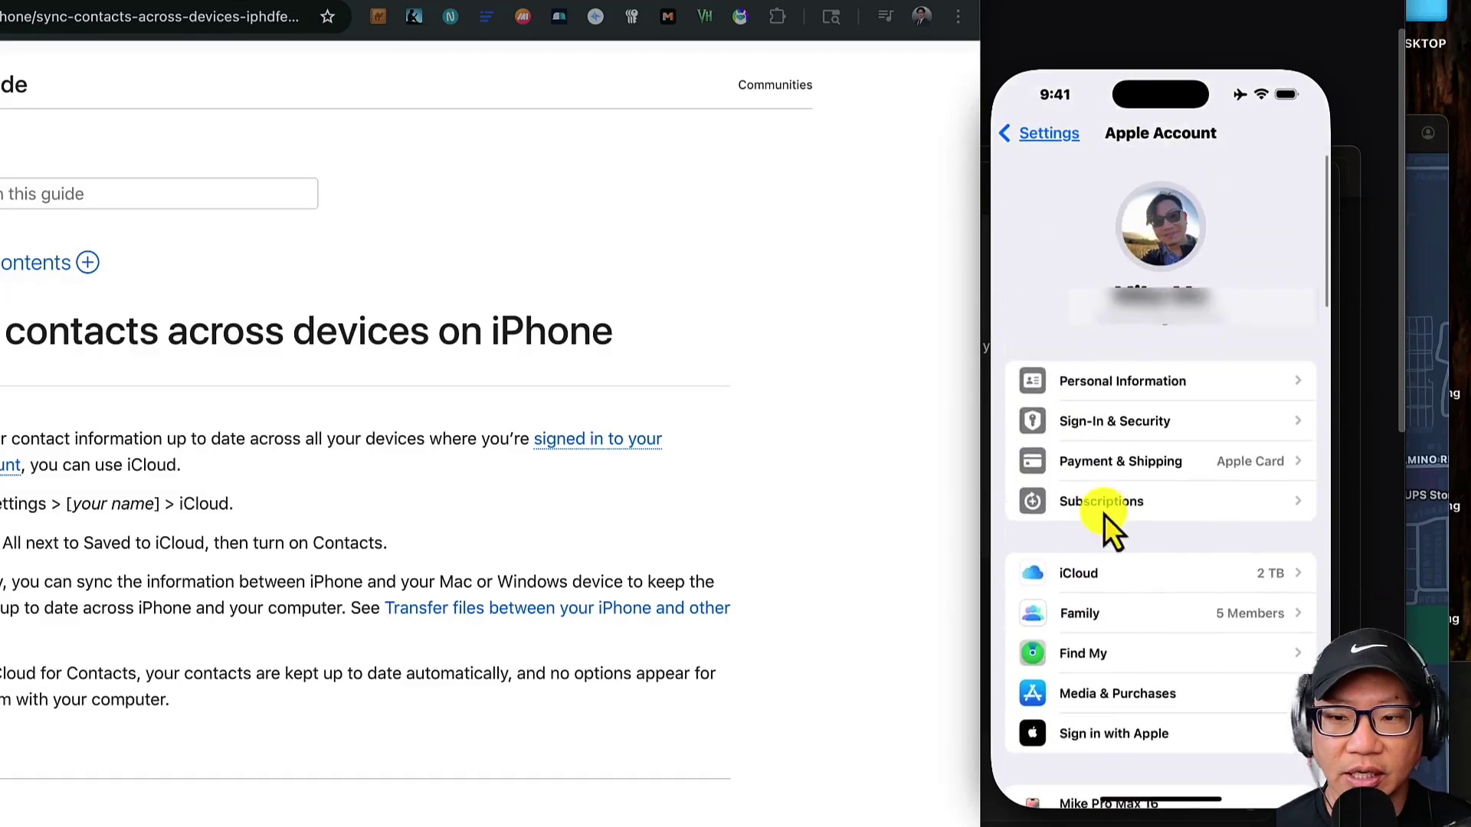
click(1111, 560)
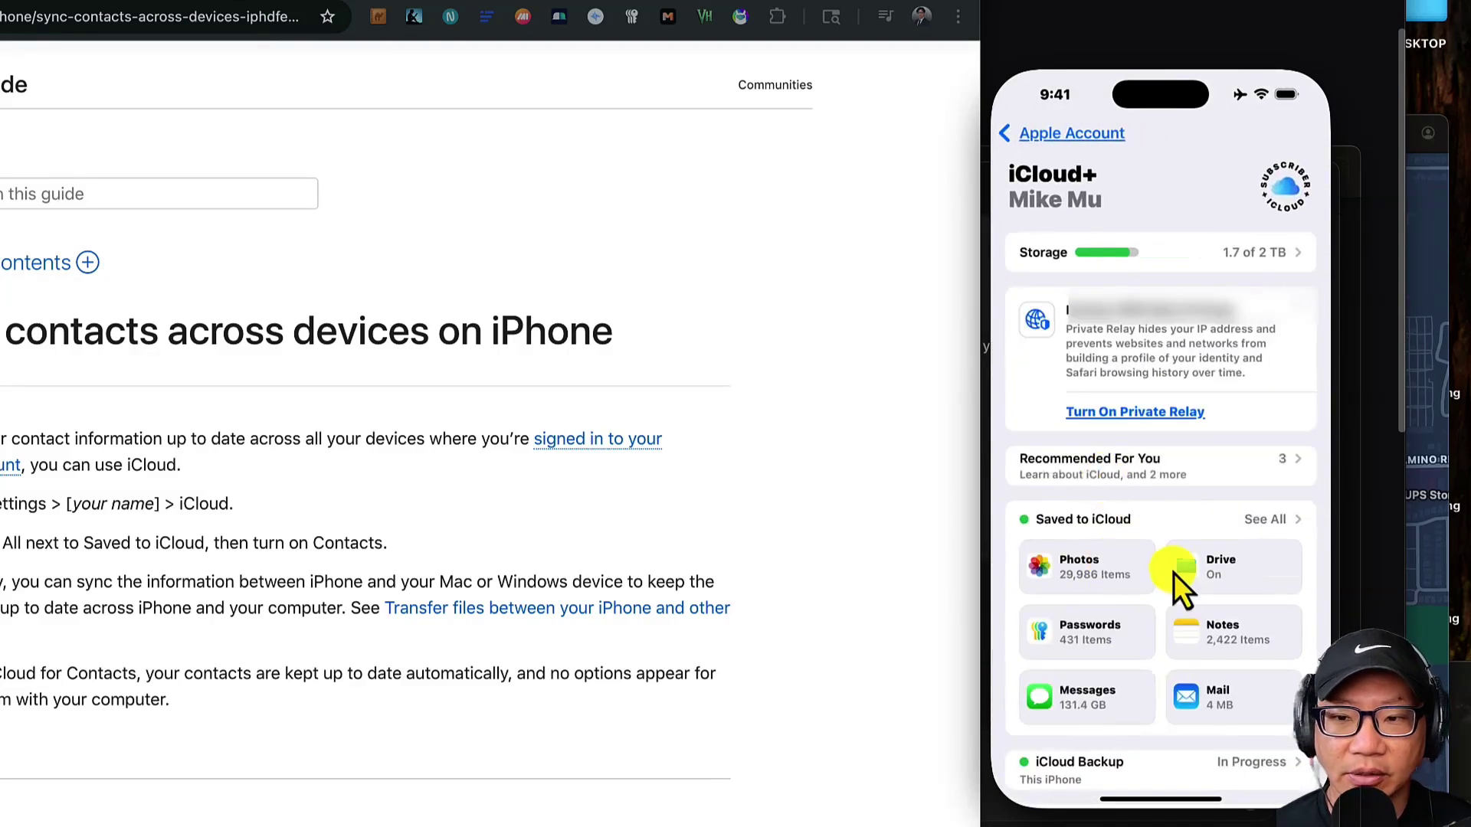
scroll(1173, 574, down, 1)
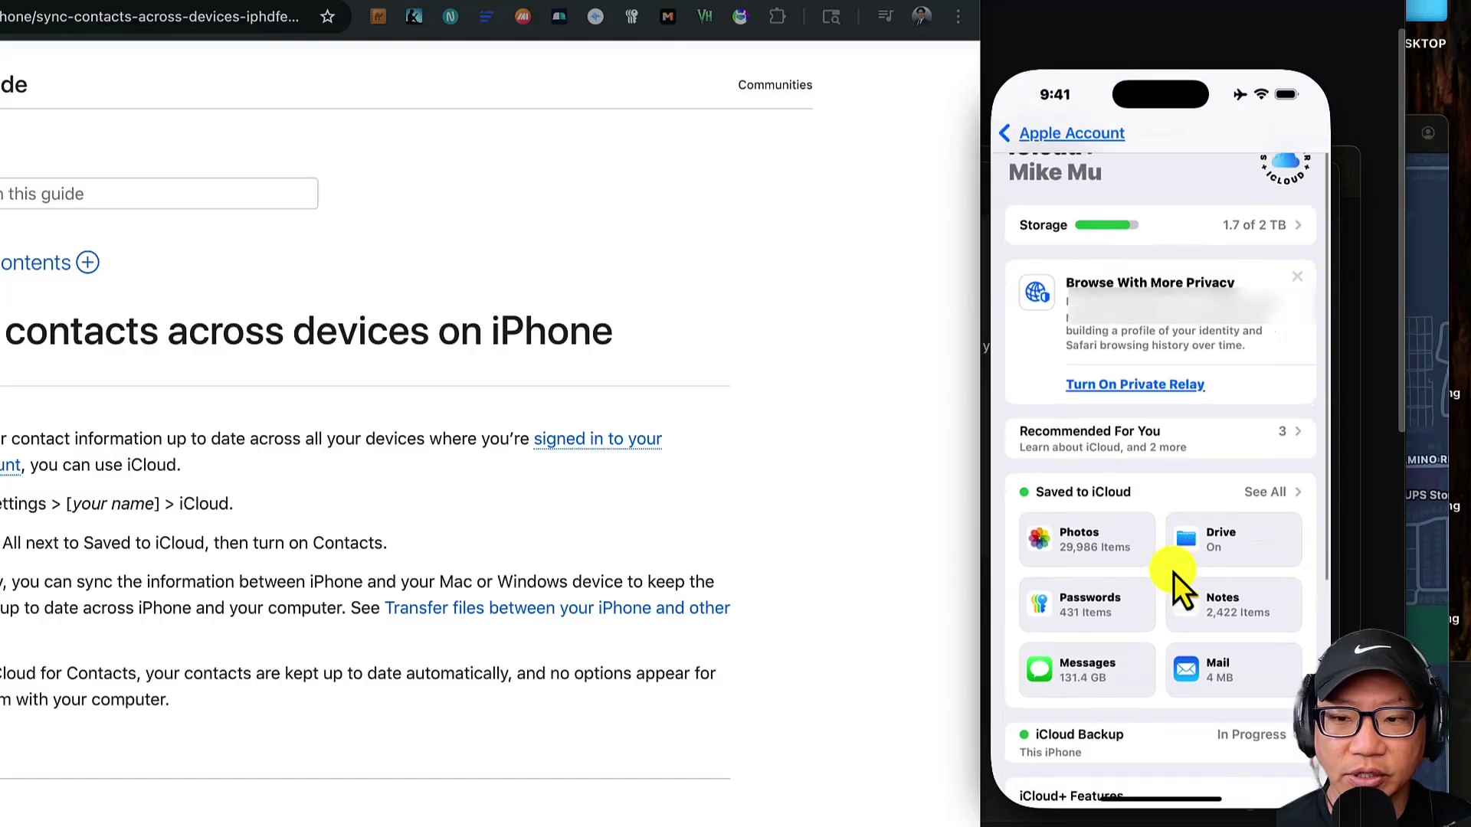
click(1266, 495)
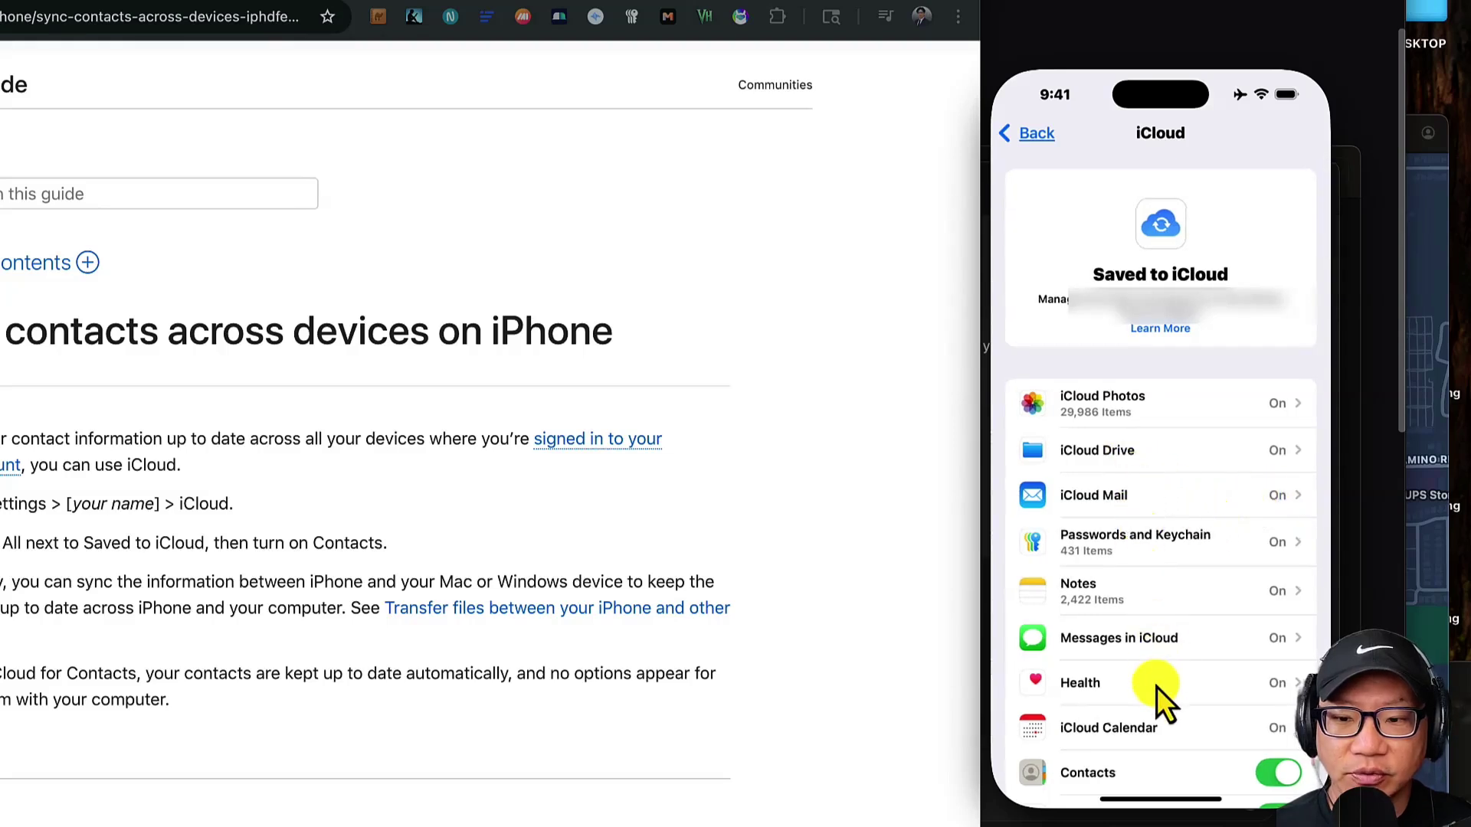
scroll(1156, 686, down, 2)
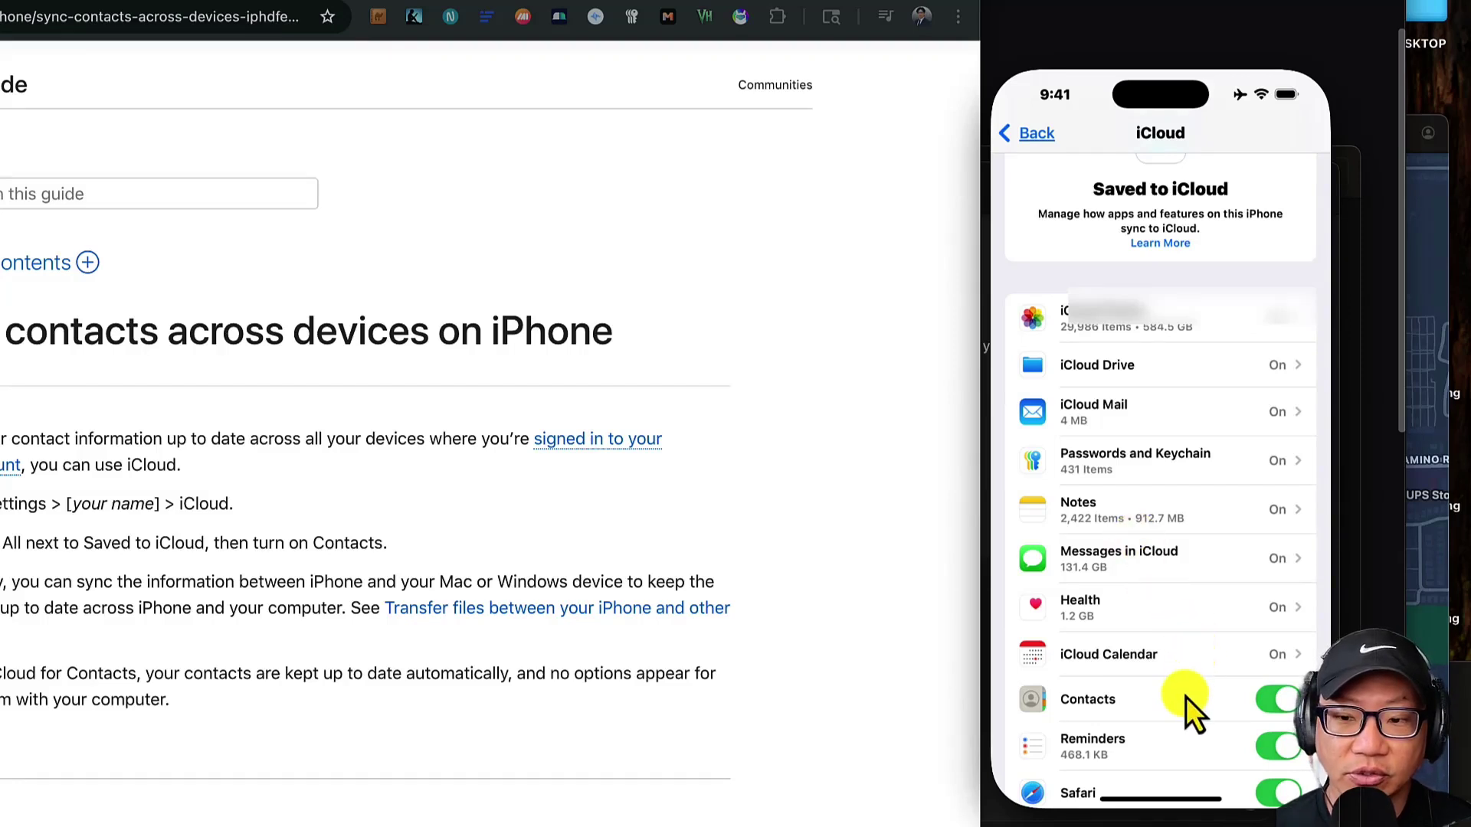
scroll(1184, 696, down, 3)
scroll(1185, 696, up, 5)
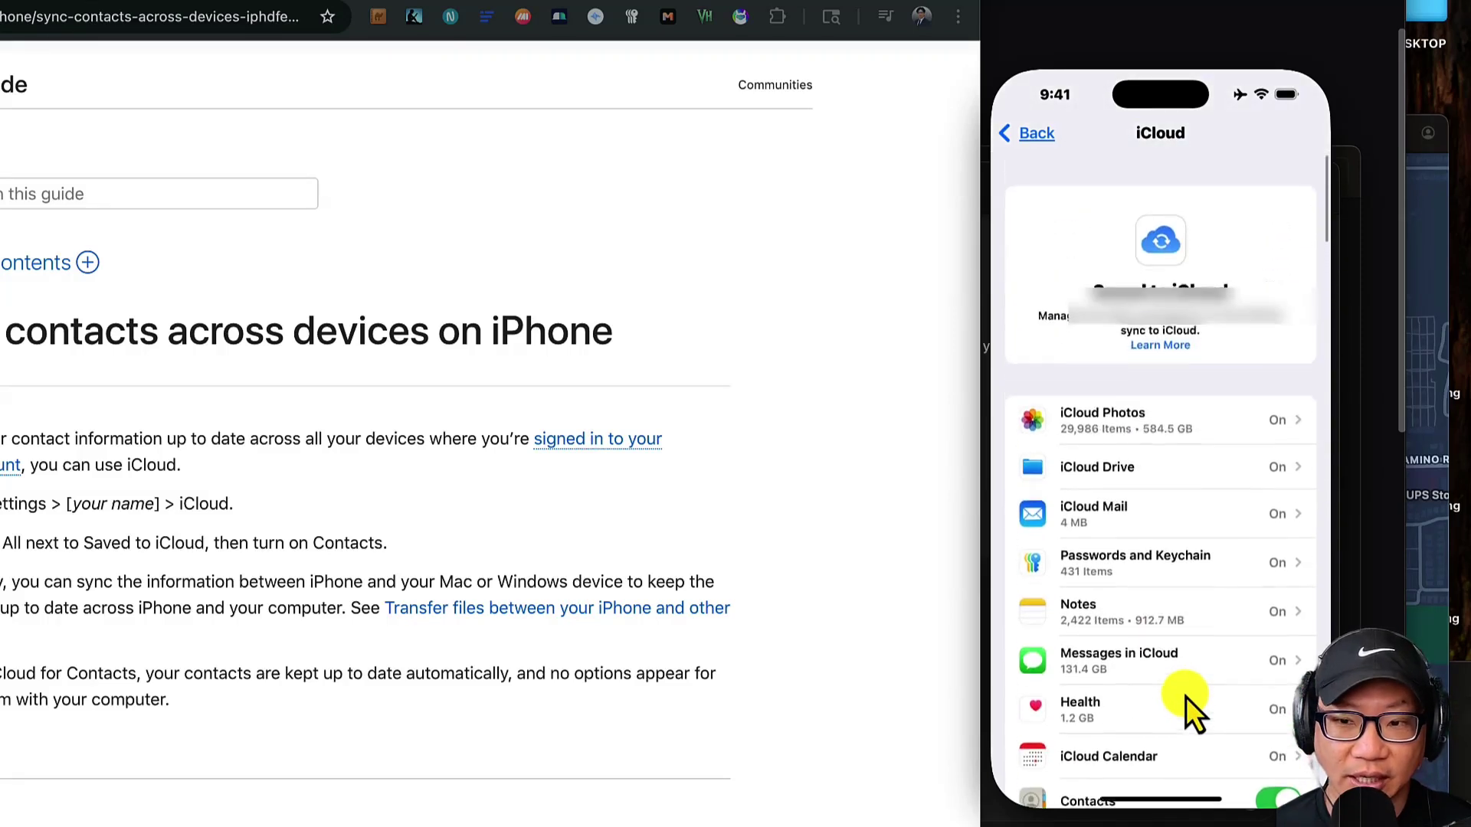
scroll(1184, 696, down, 3)
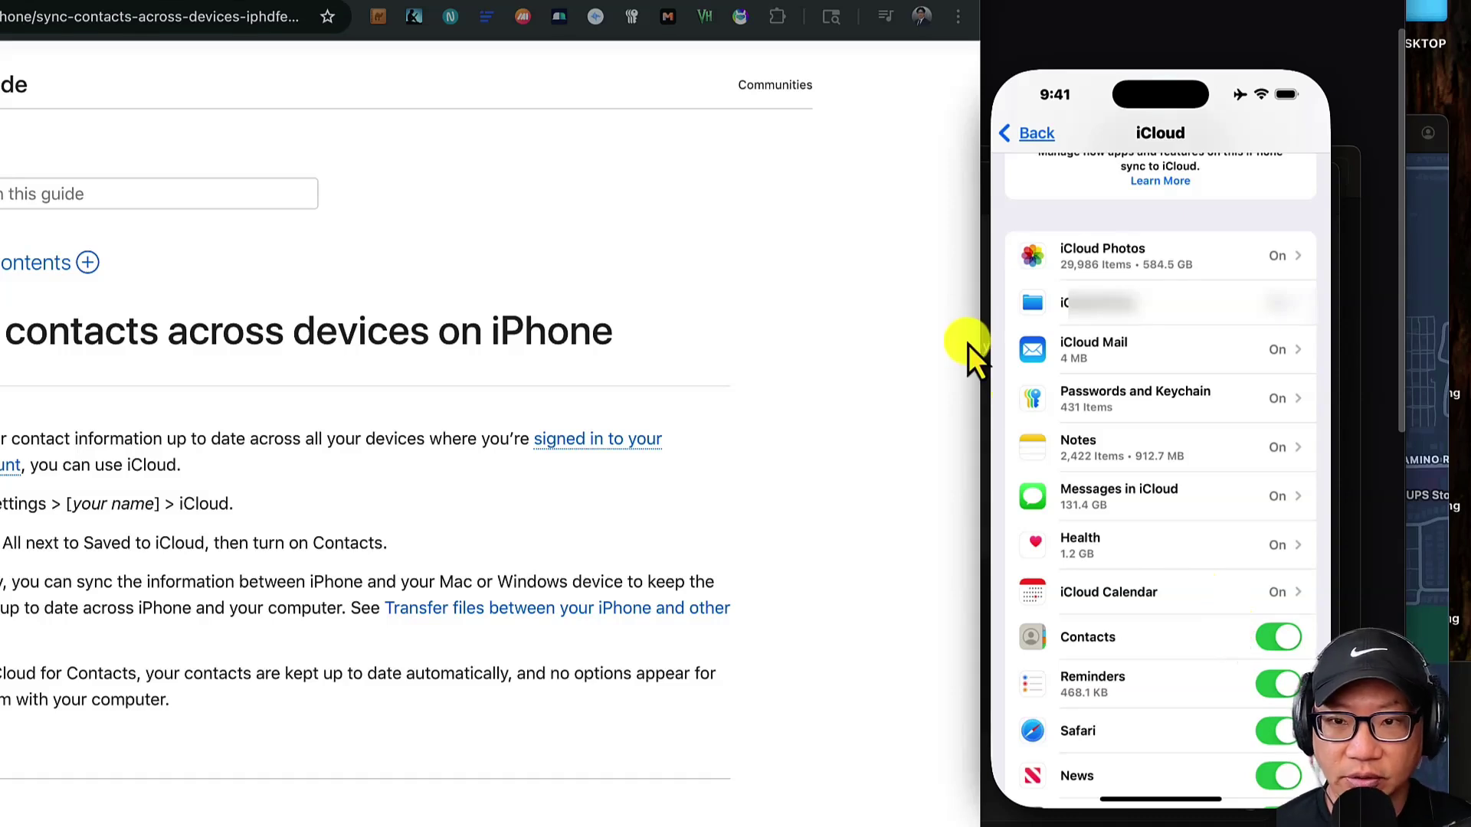
Step: Back out to the main Settings list and open the installed Apps list
click(1039, 138)
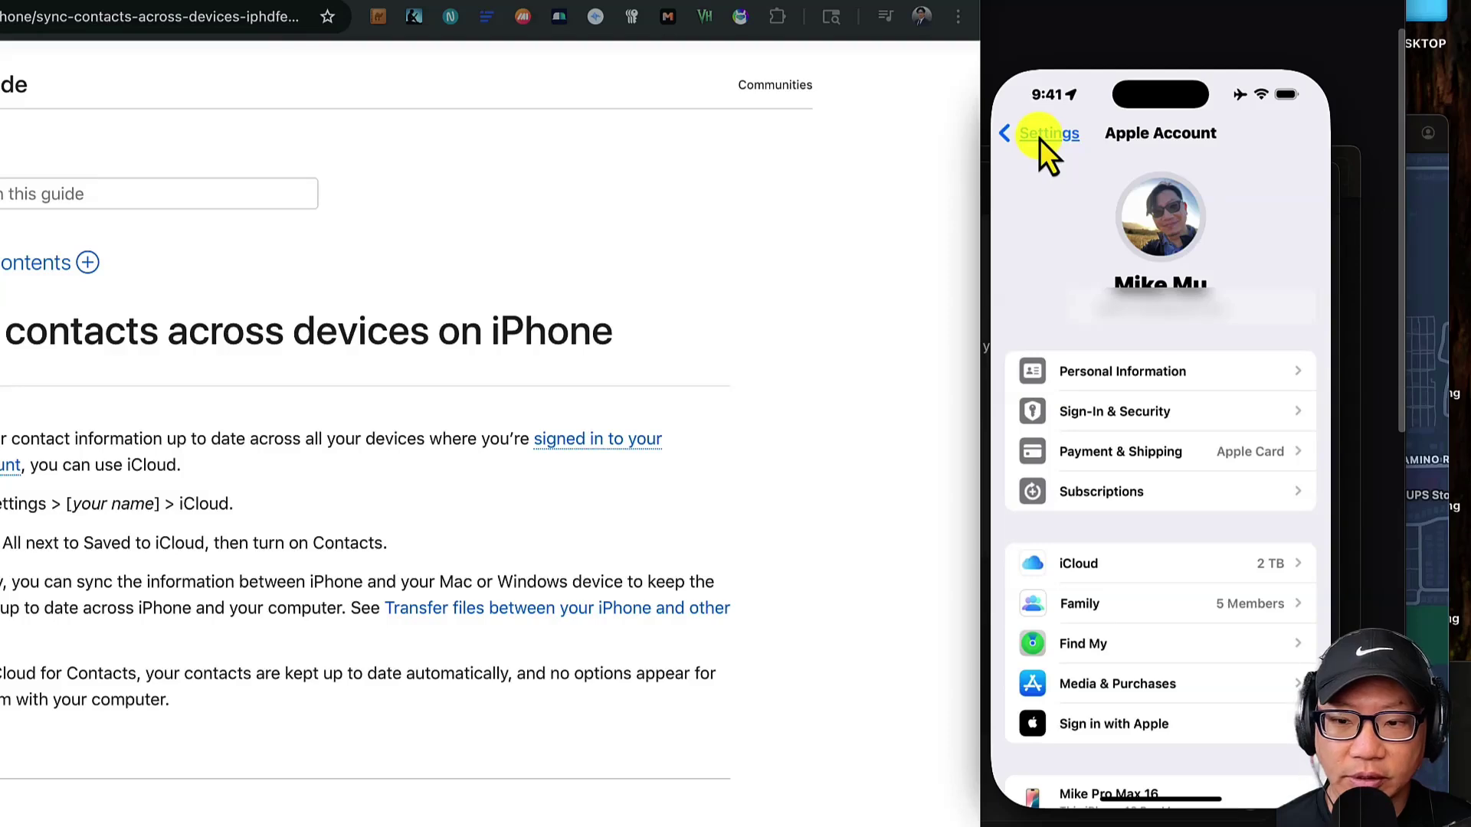
scroll(1100, 582, down, 15)
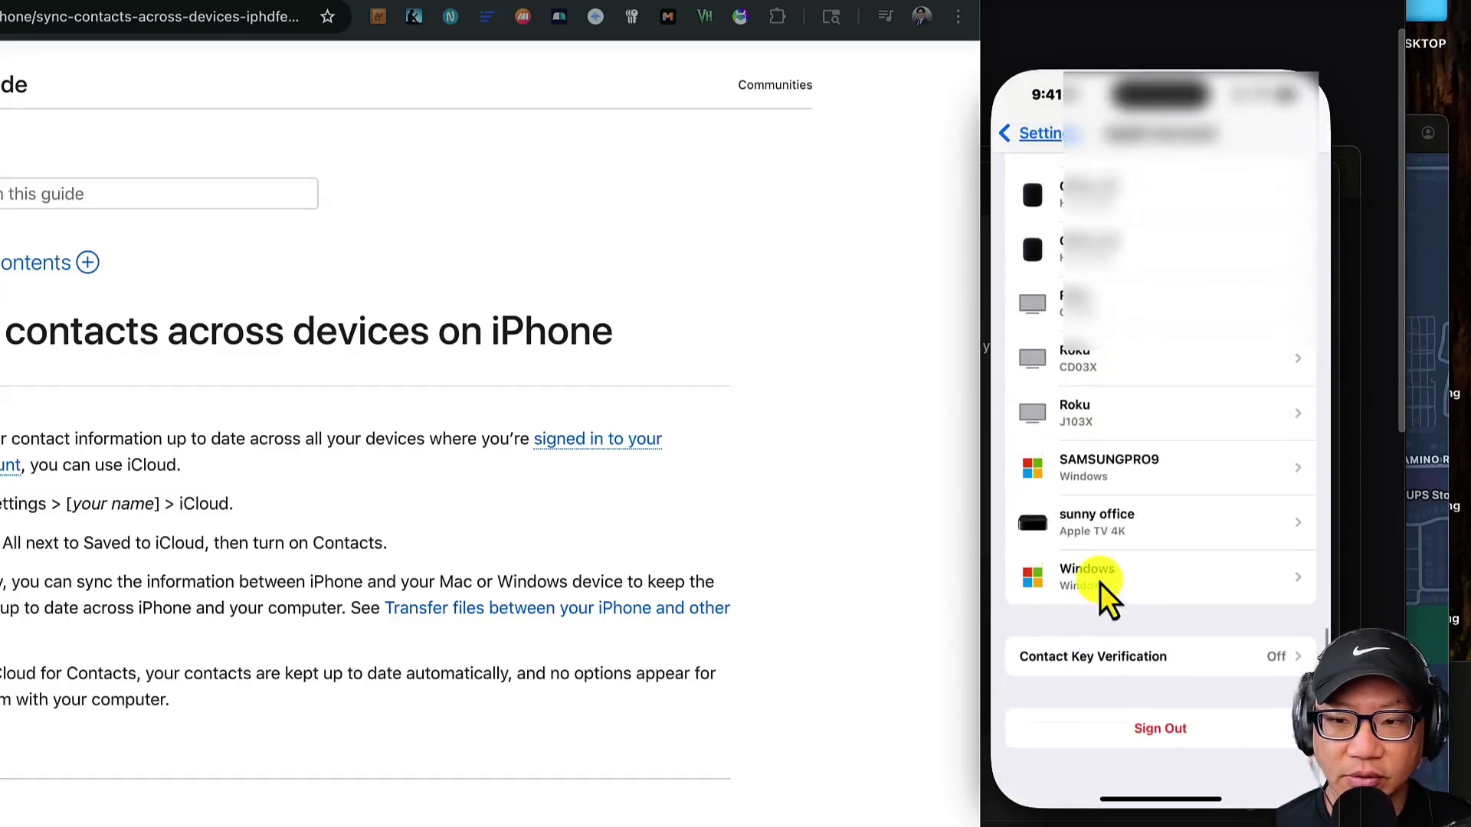
scroll(1100, 583, up, 15)
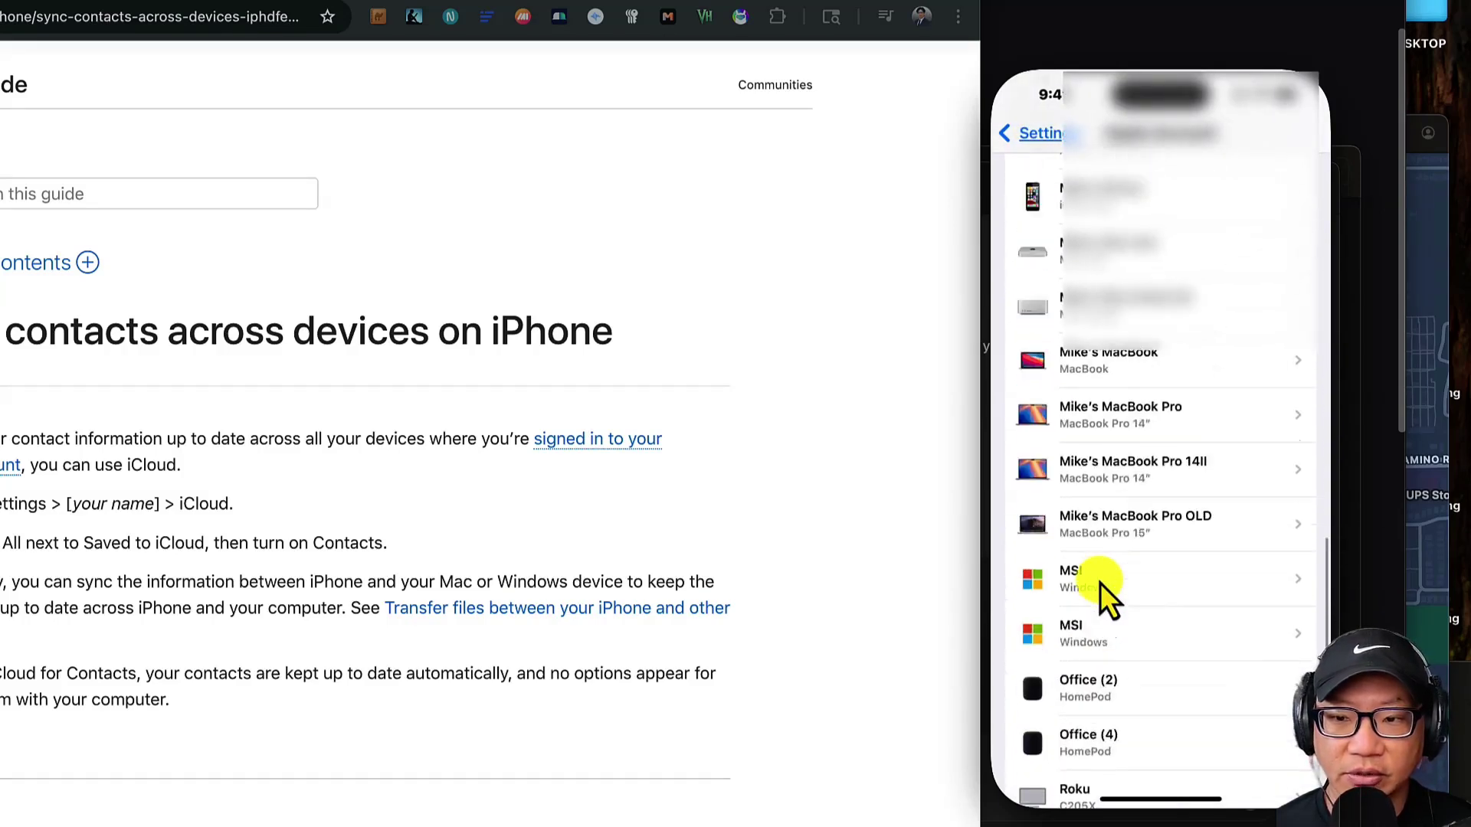
click(1034, 135)
scroll(1194, 606, down, 10)
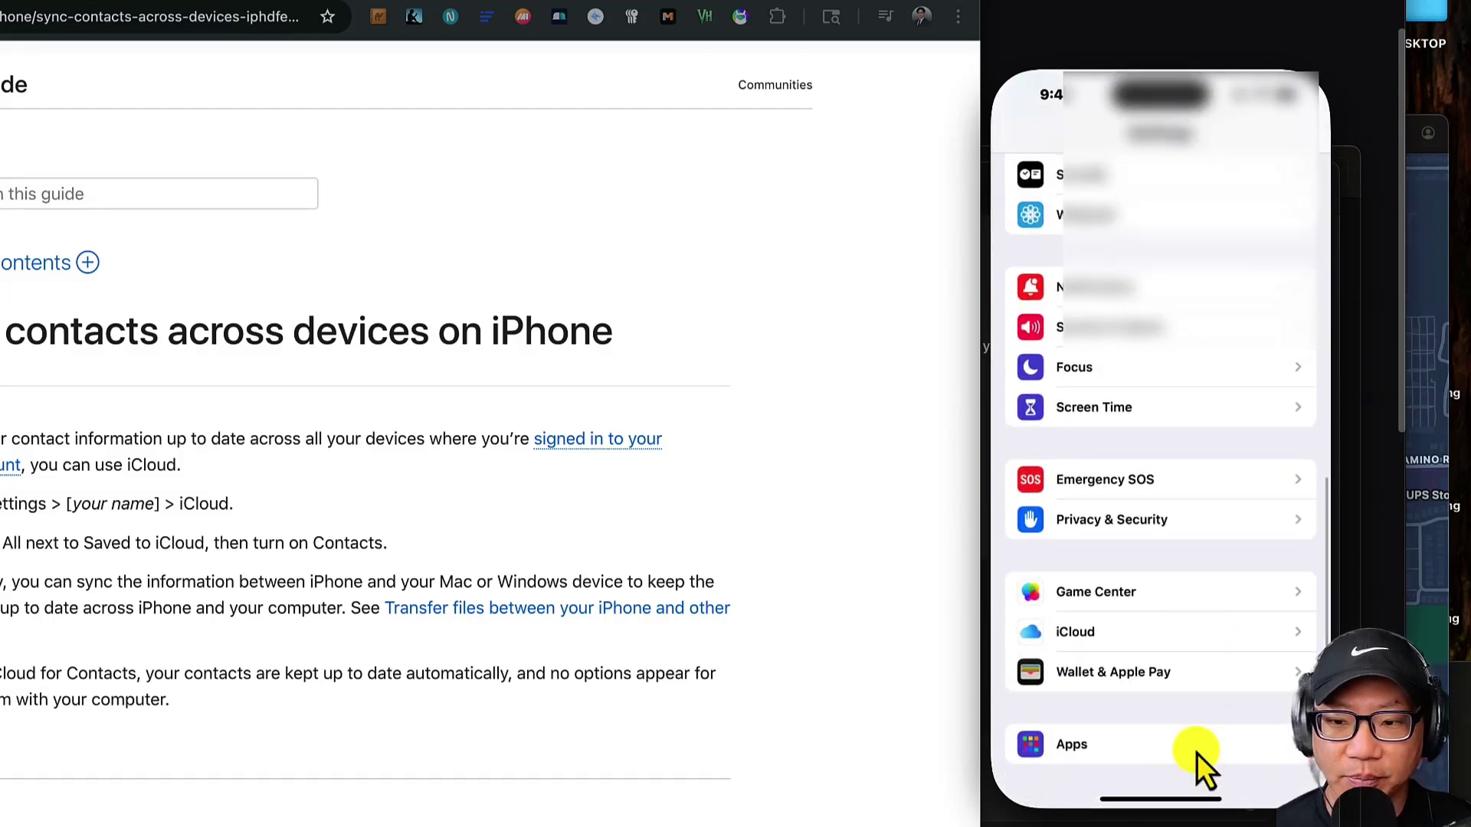
click(1196, 753)
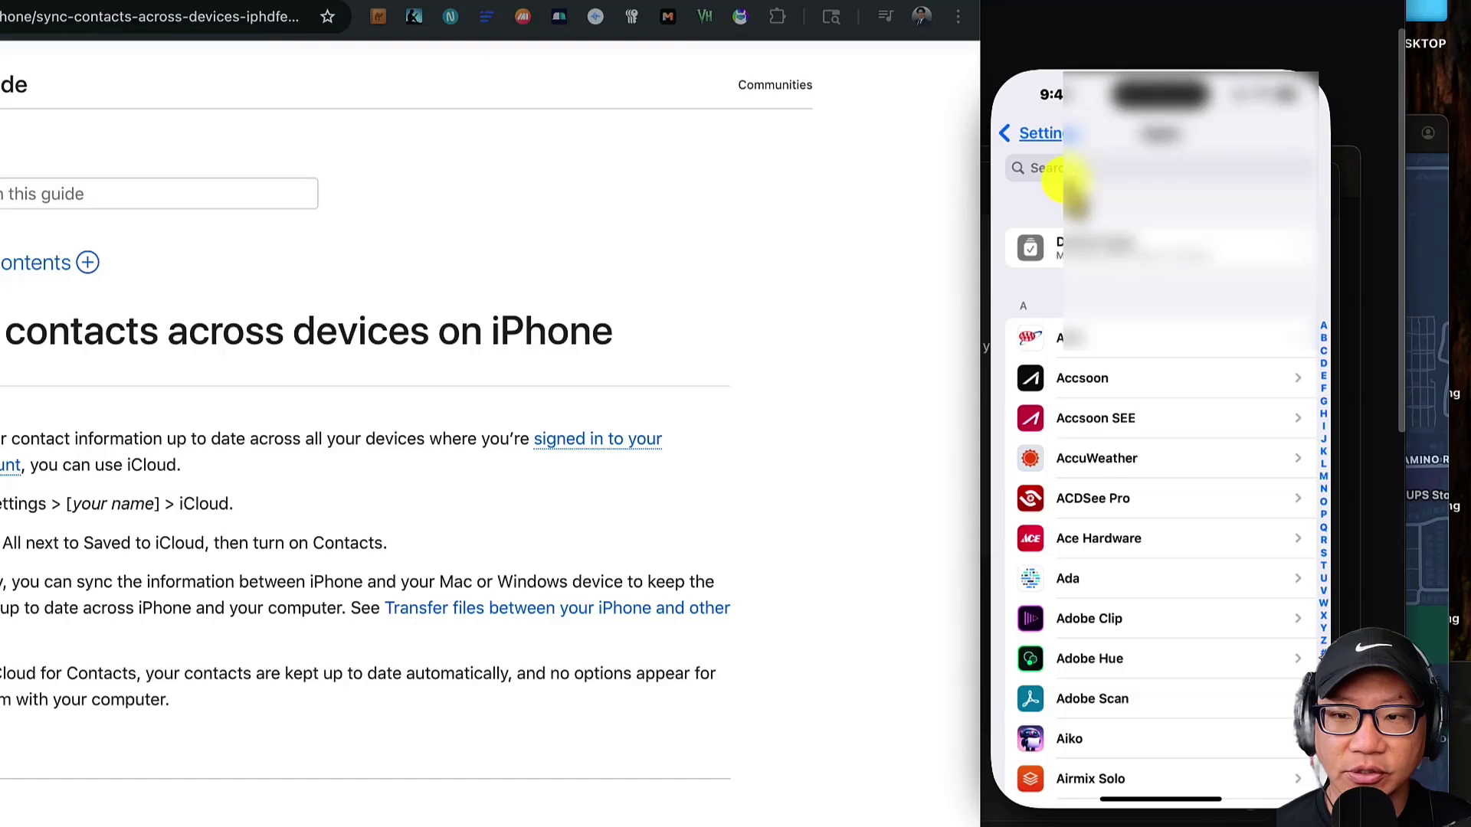
Step: Jump the apps list to the C entries and open Contacts settings
scroll(1049, 177, down, 2)
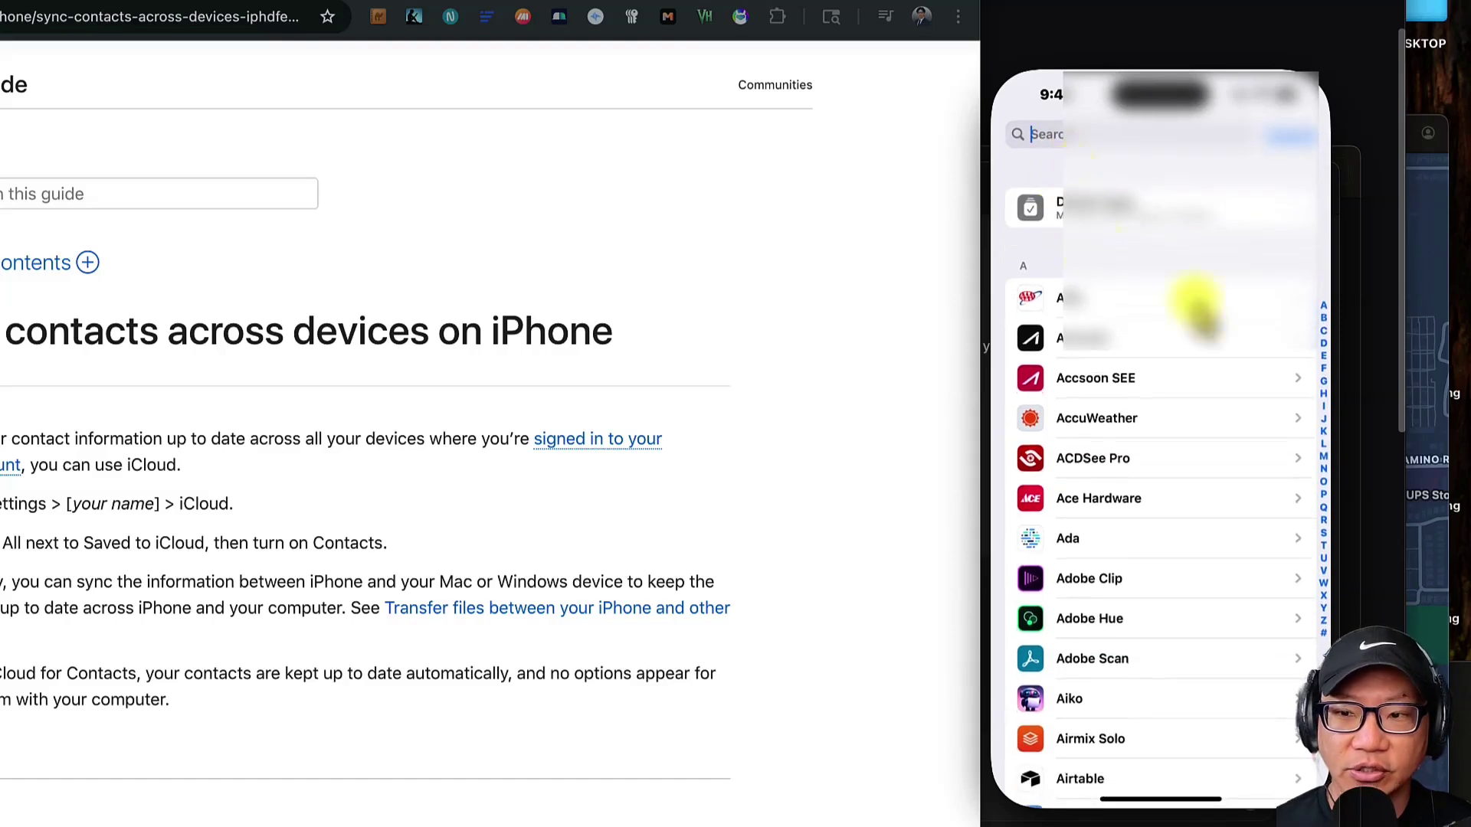
click(1324, 333)
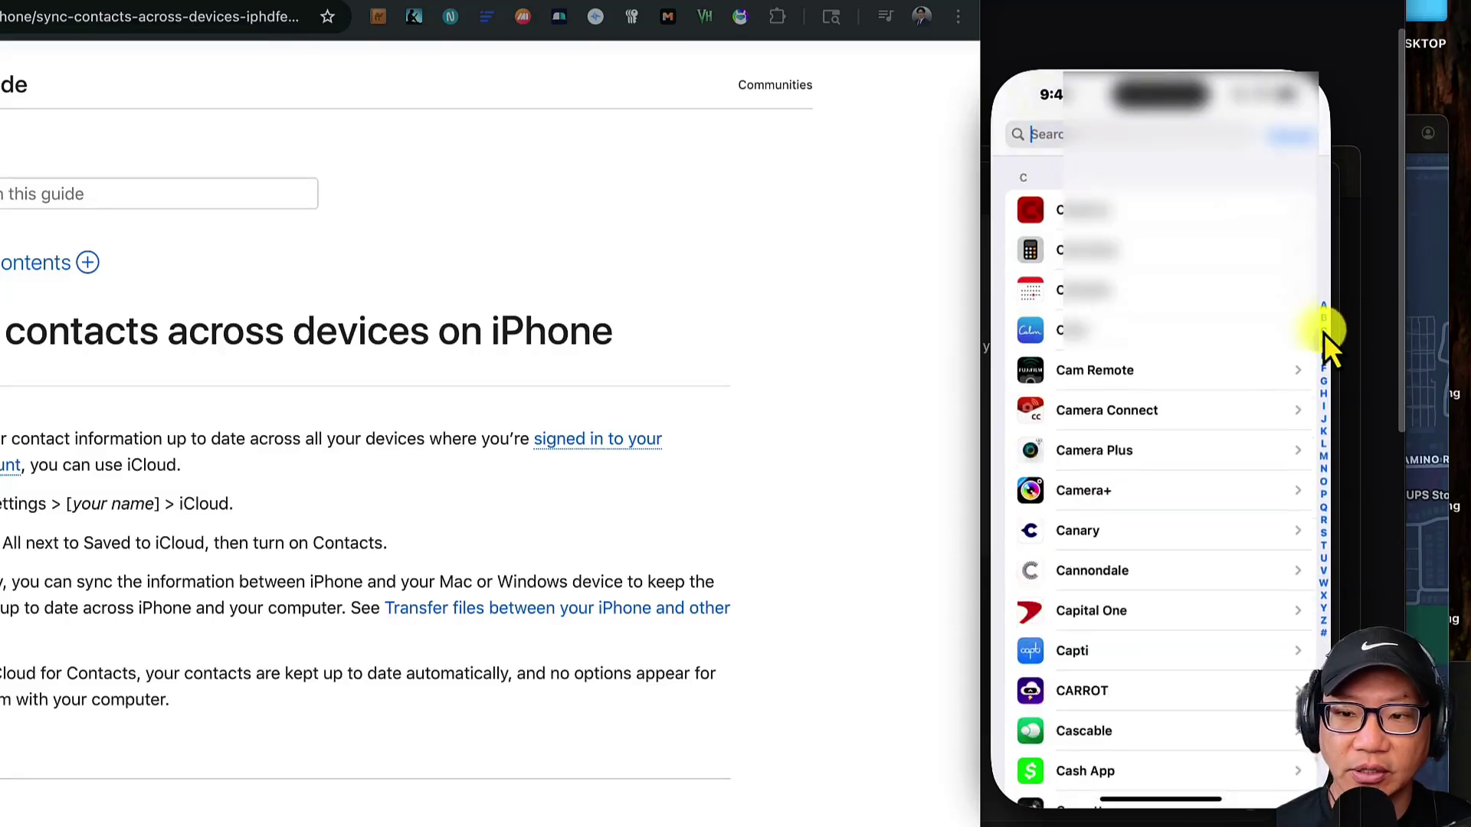
scroll(1148, 630, down, 4)
scroll(1147, 630, up, 1)
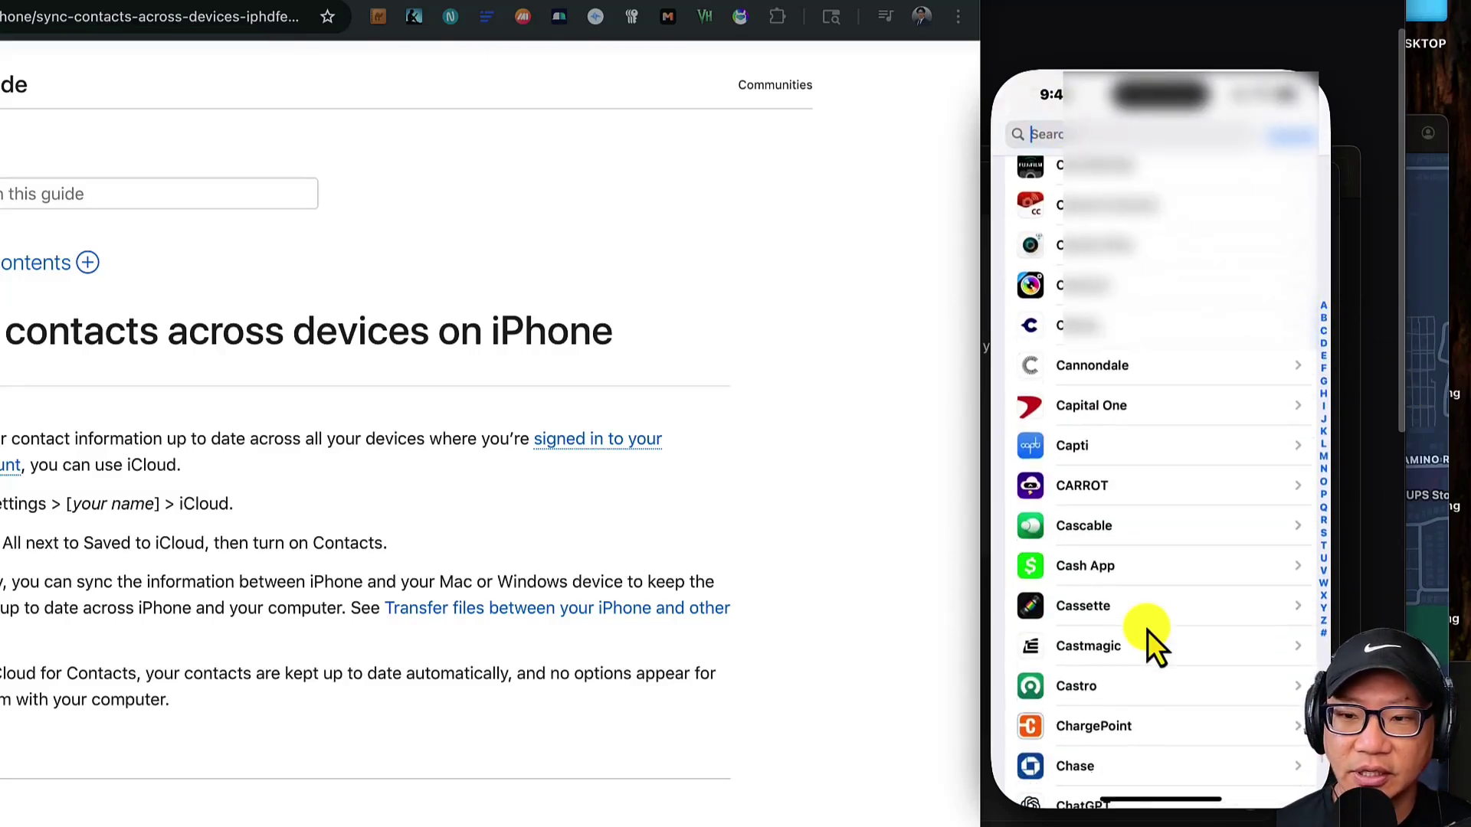
scroll(1147, 630, down, 10)
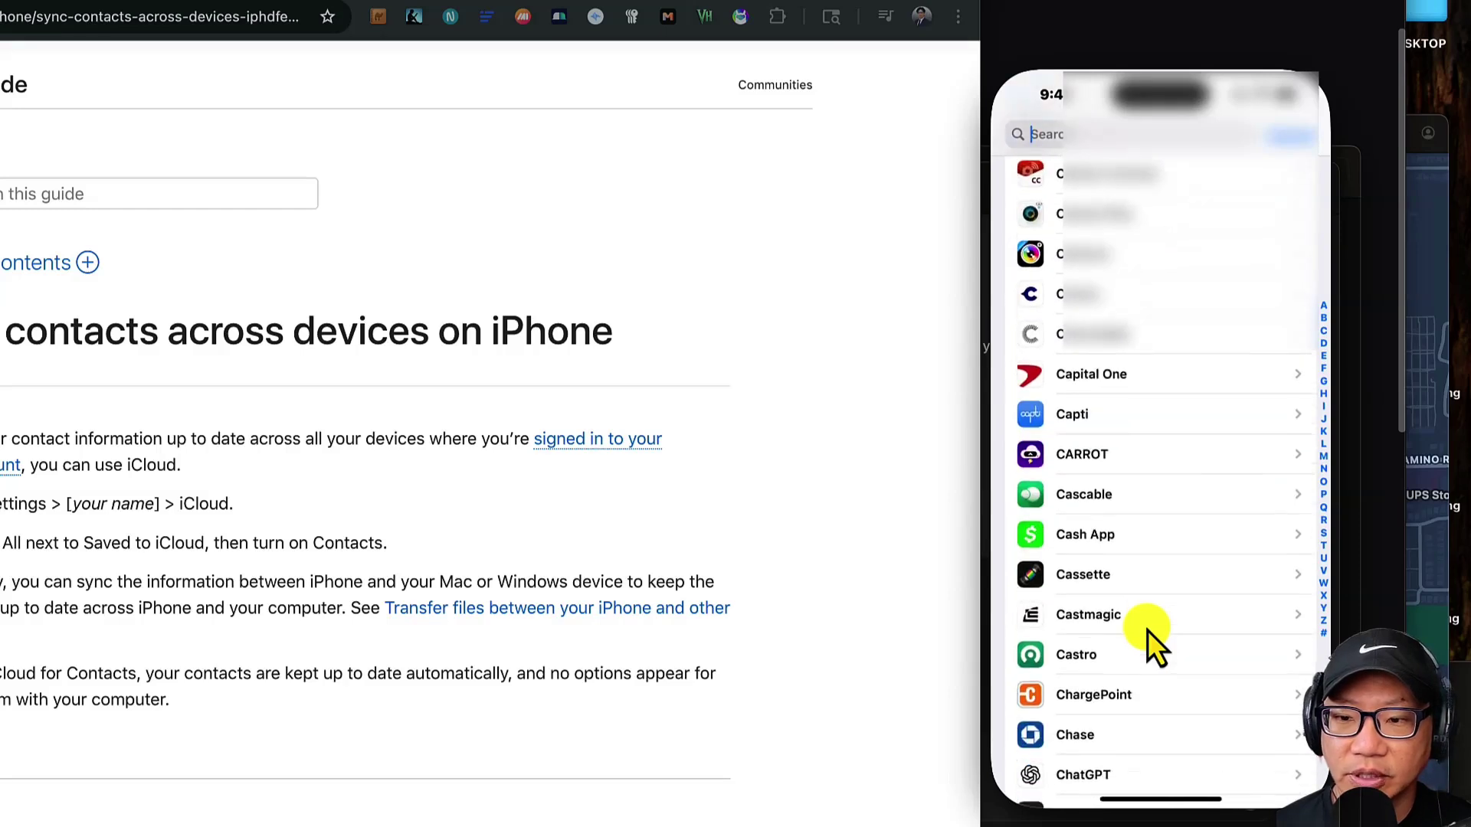
scroll(1148, 629, down, 12)
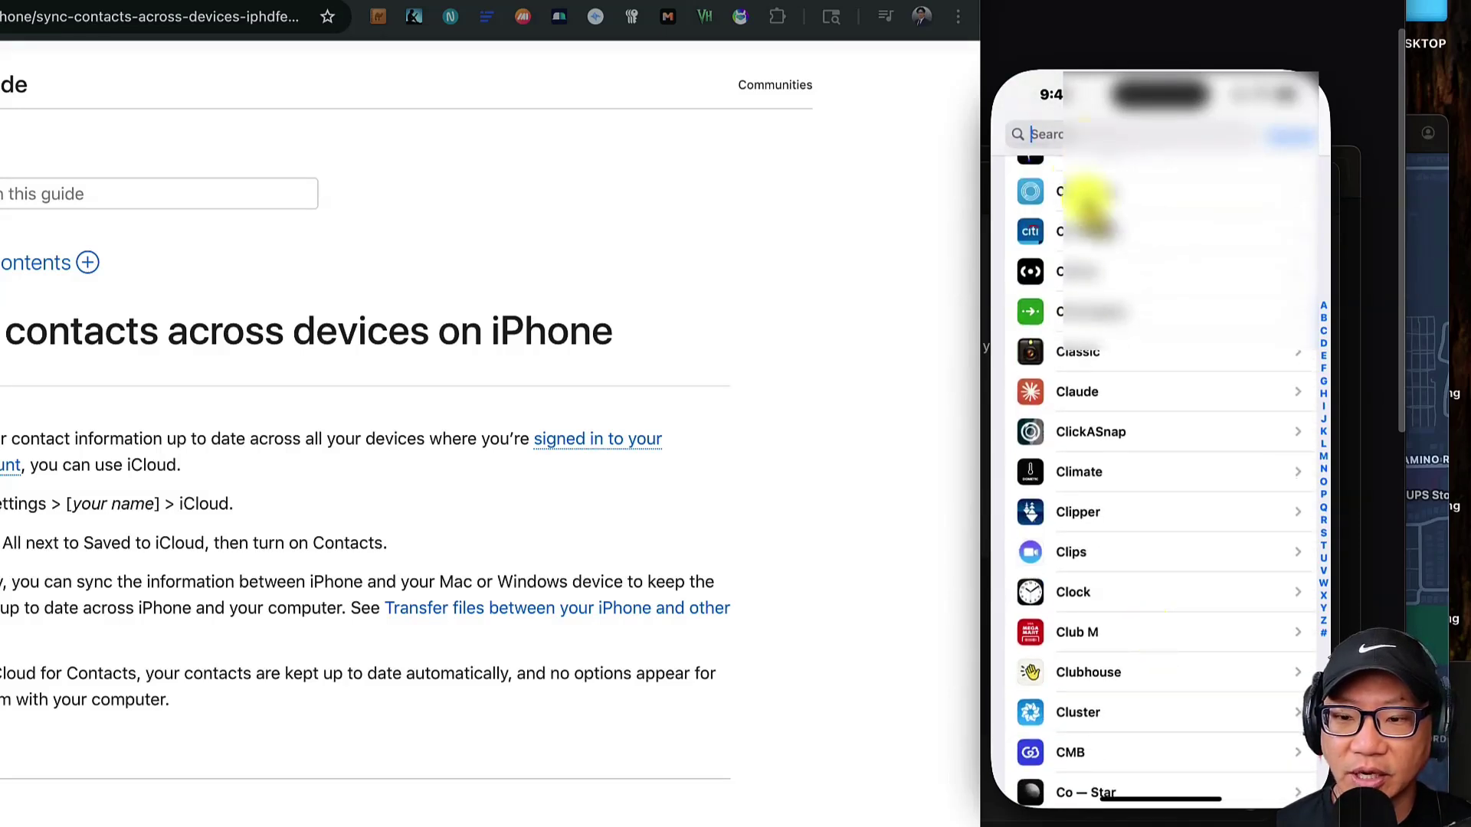
scroll(1131, 458, down, 1)
scroll(1129, 460, down, 5)
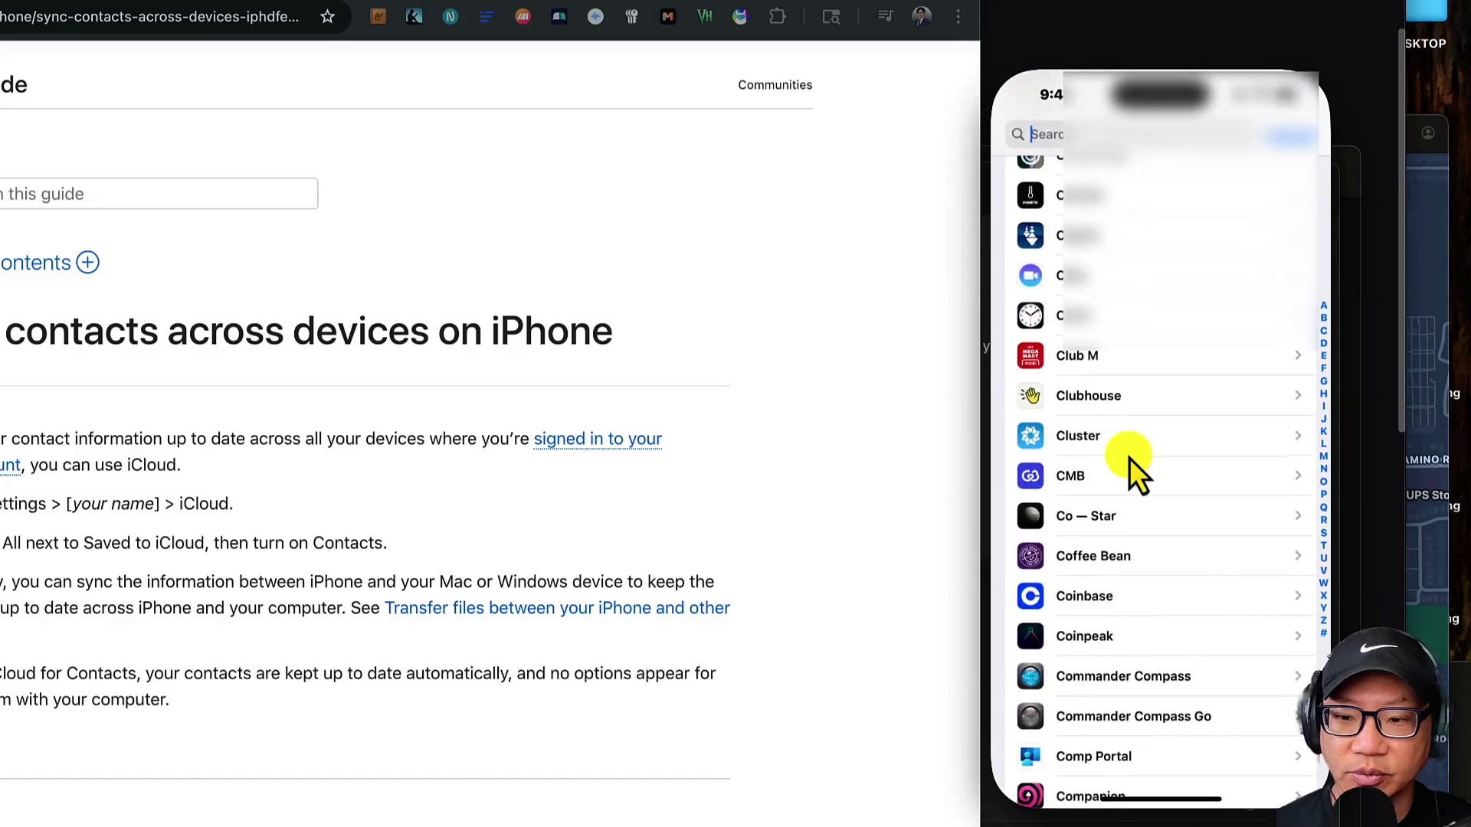
scroll(1120, 687, down, 5)
scroll(1117, 683, down, 3)
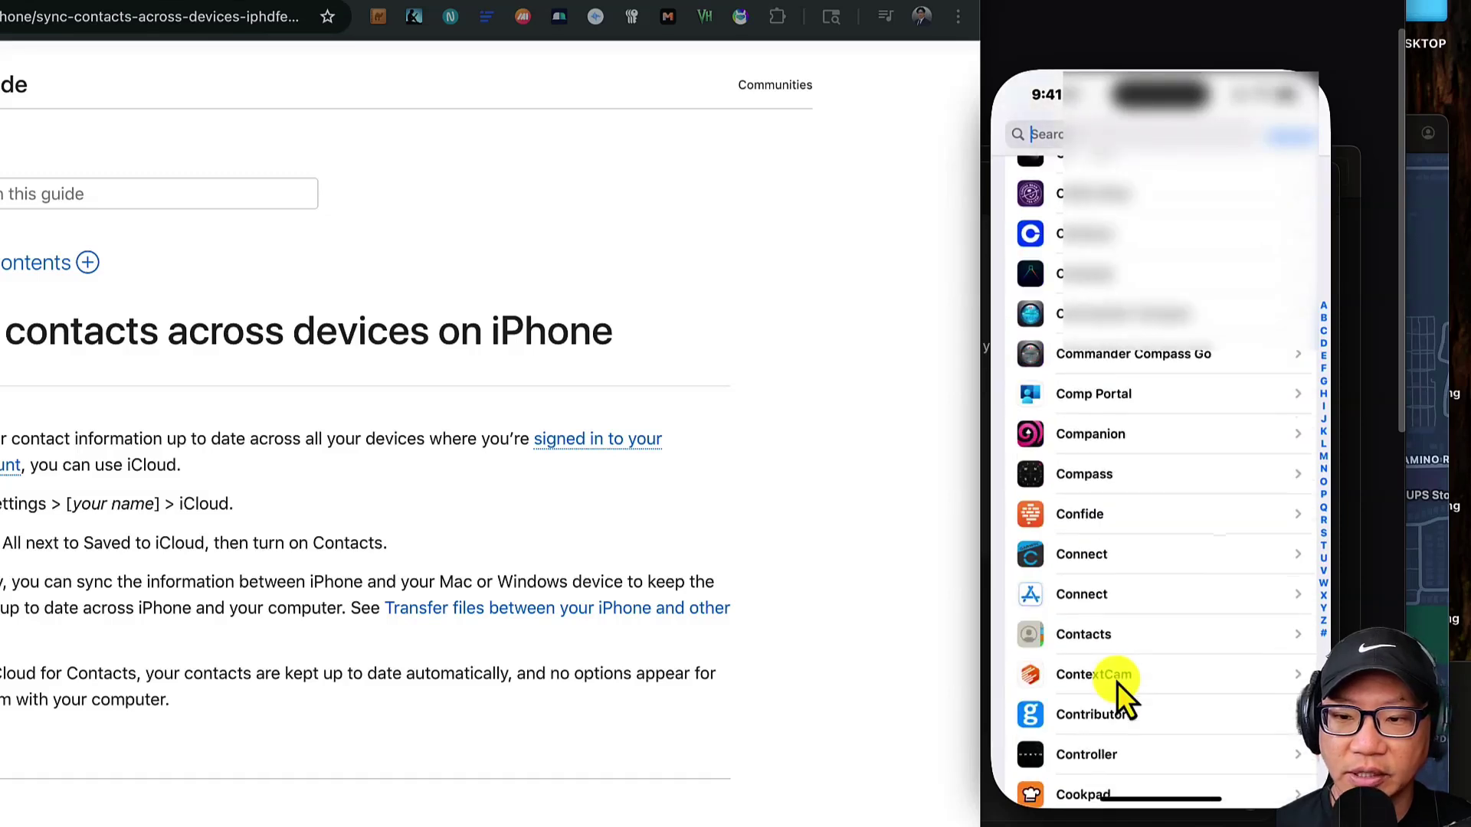
click(1077, 635)
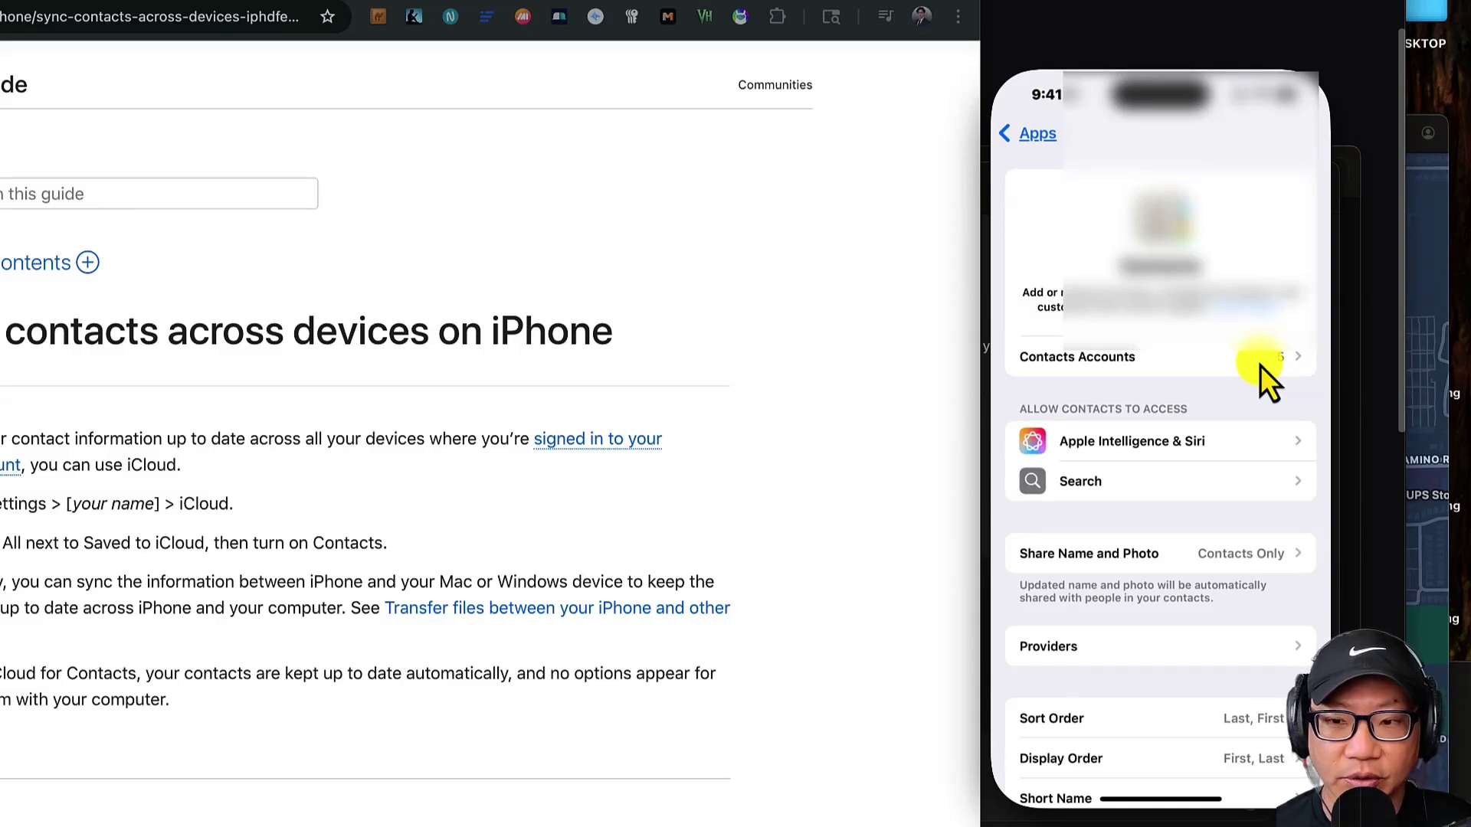
Step: Open Contacts Accounts, begin adding a Google account, then cancel the sign-in and return
click(1242, 364)
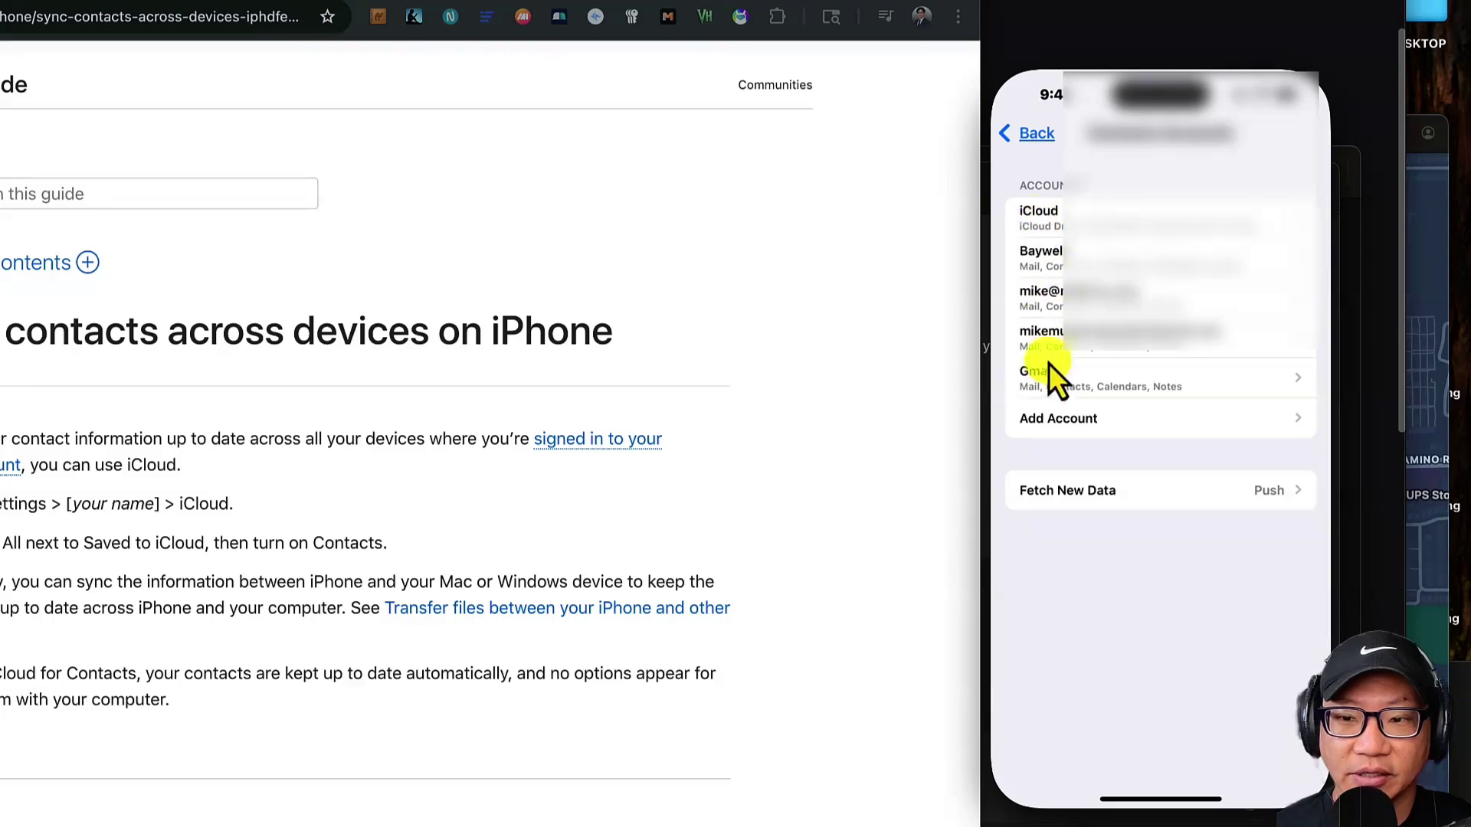
click(1057, 419)
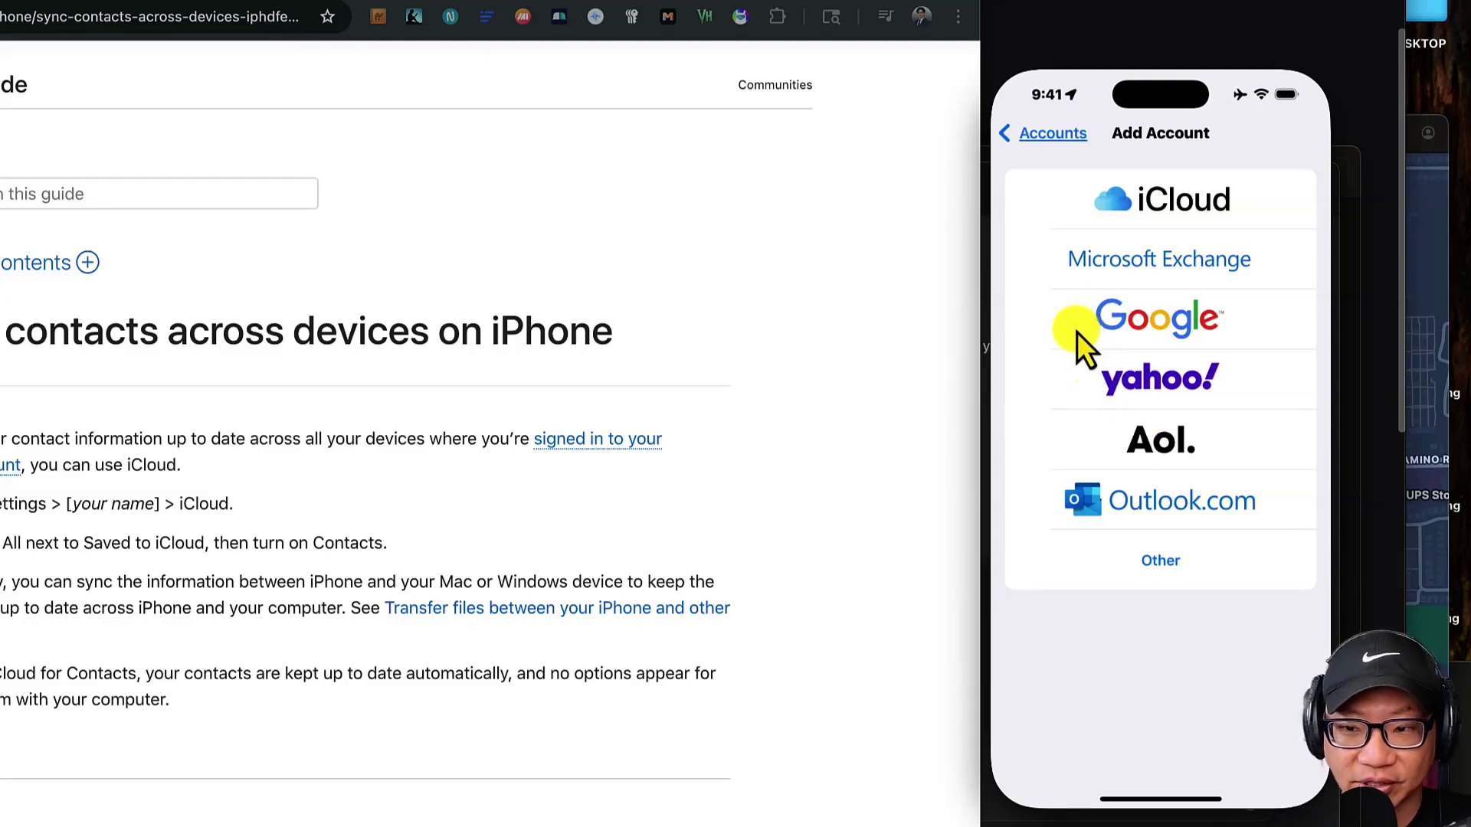
click(1098, 328)
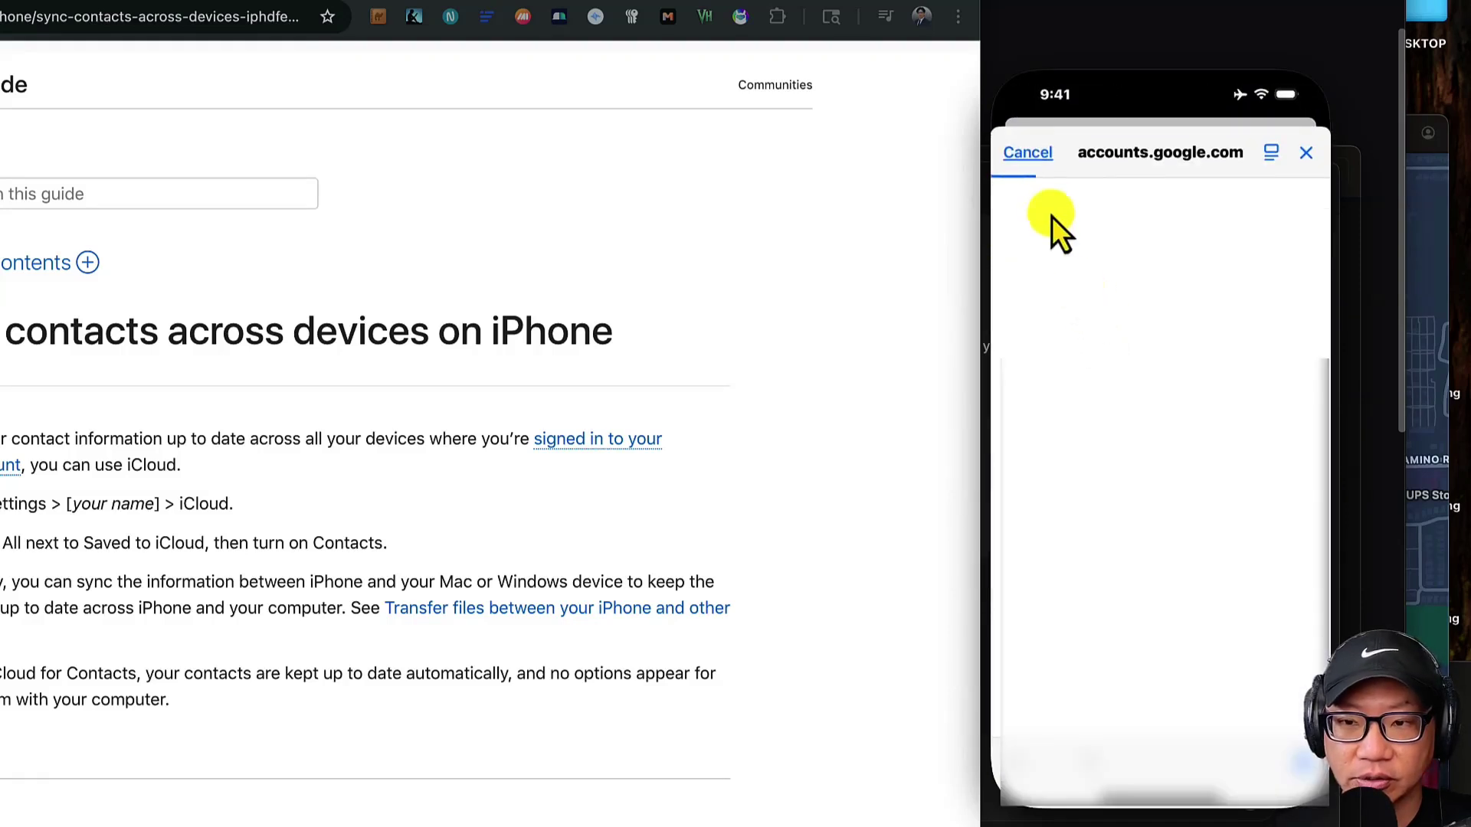
click(1016, 153)
click(1021, 142)
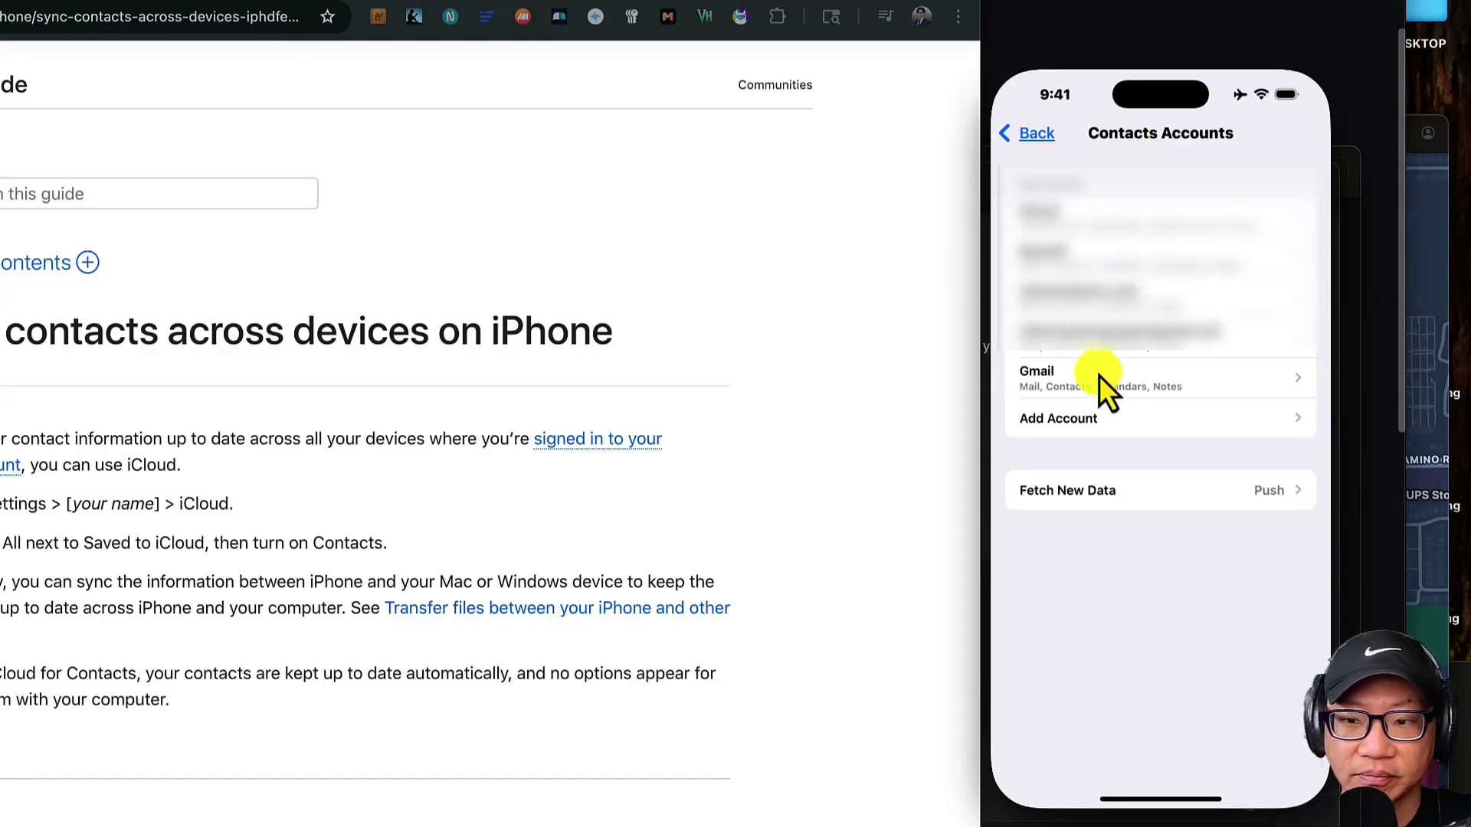
Step: Check that the Gmail account's Contacts toggle is on, then return to Accounts
click(1098, 376)
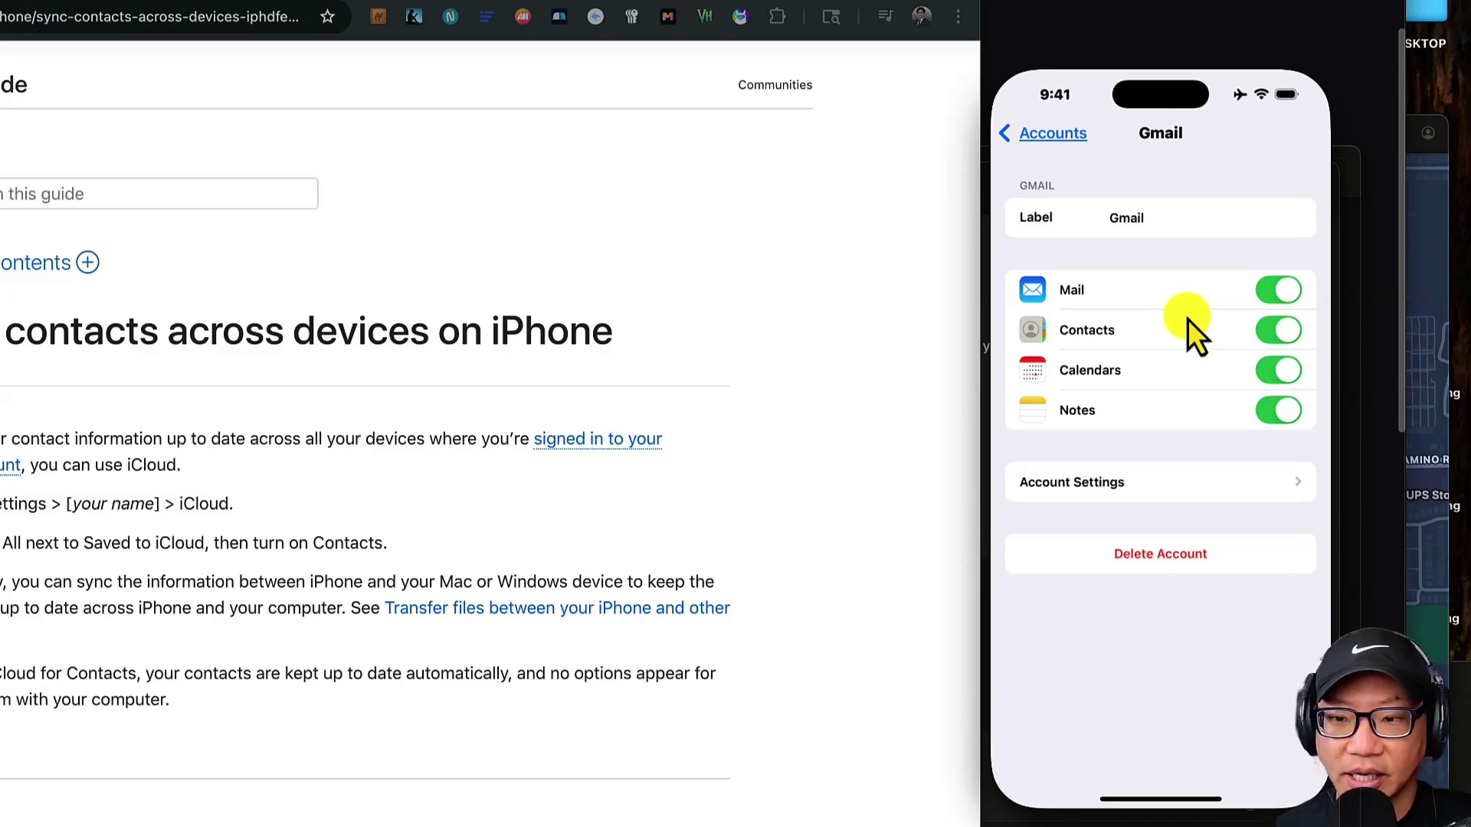
click(1051, 131)
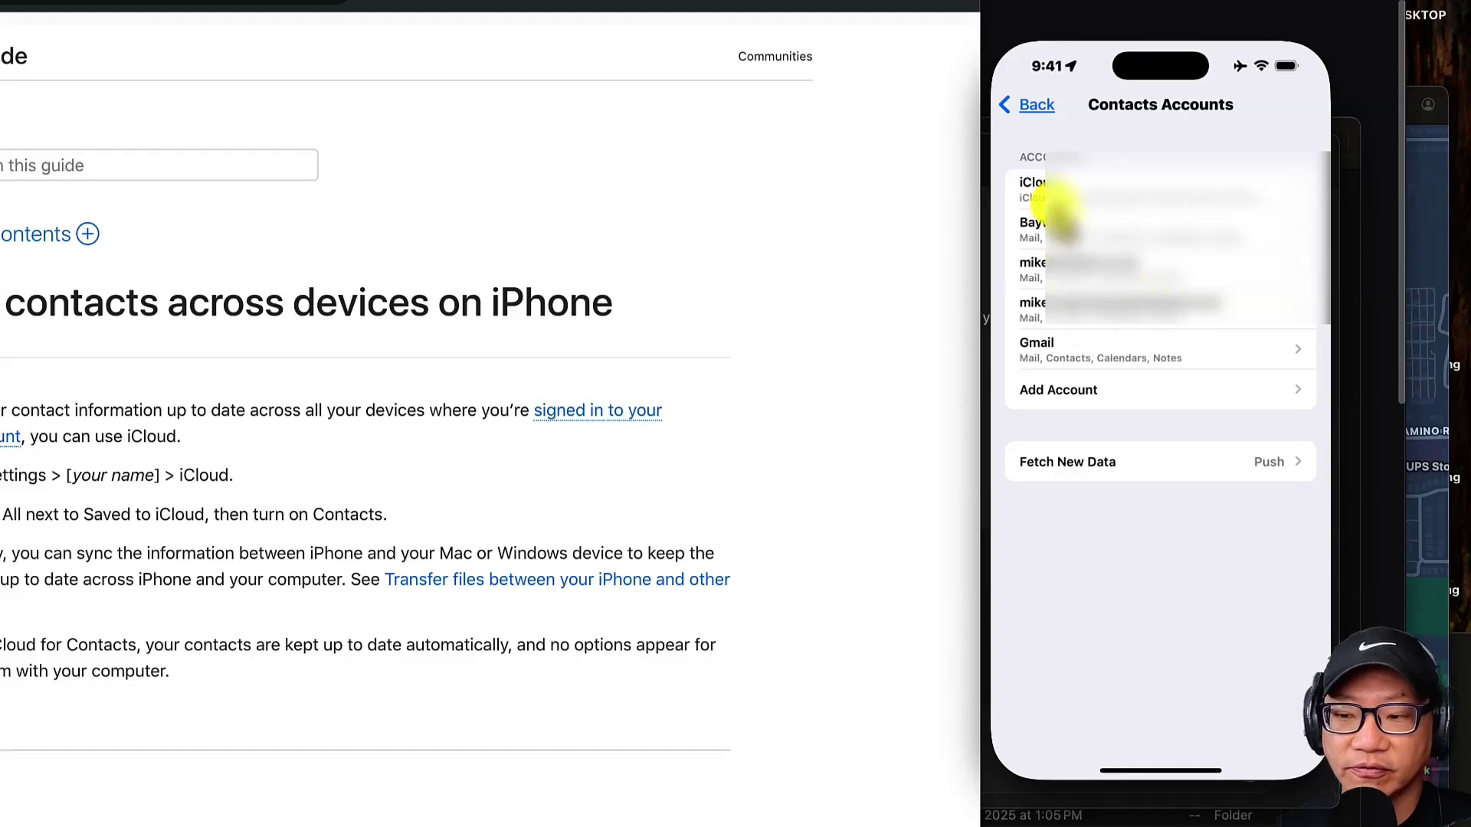
Step: View another mail account's sync settings, then back out to the Settings Apps list
click(1085, 314)
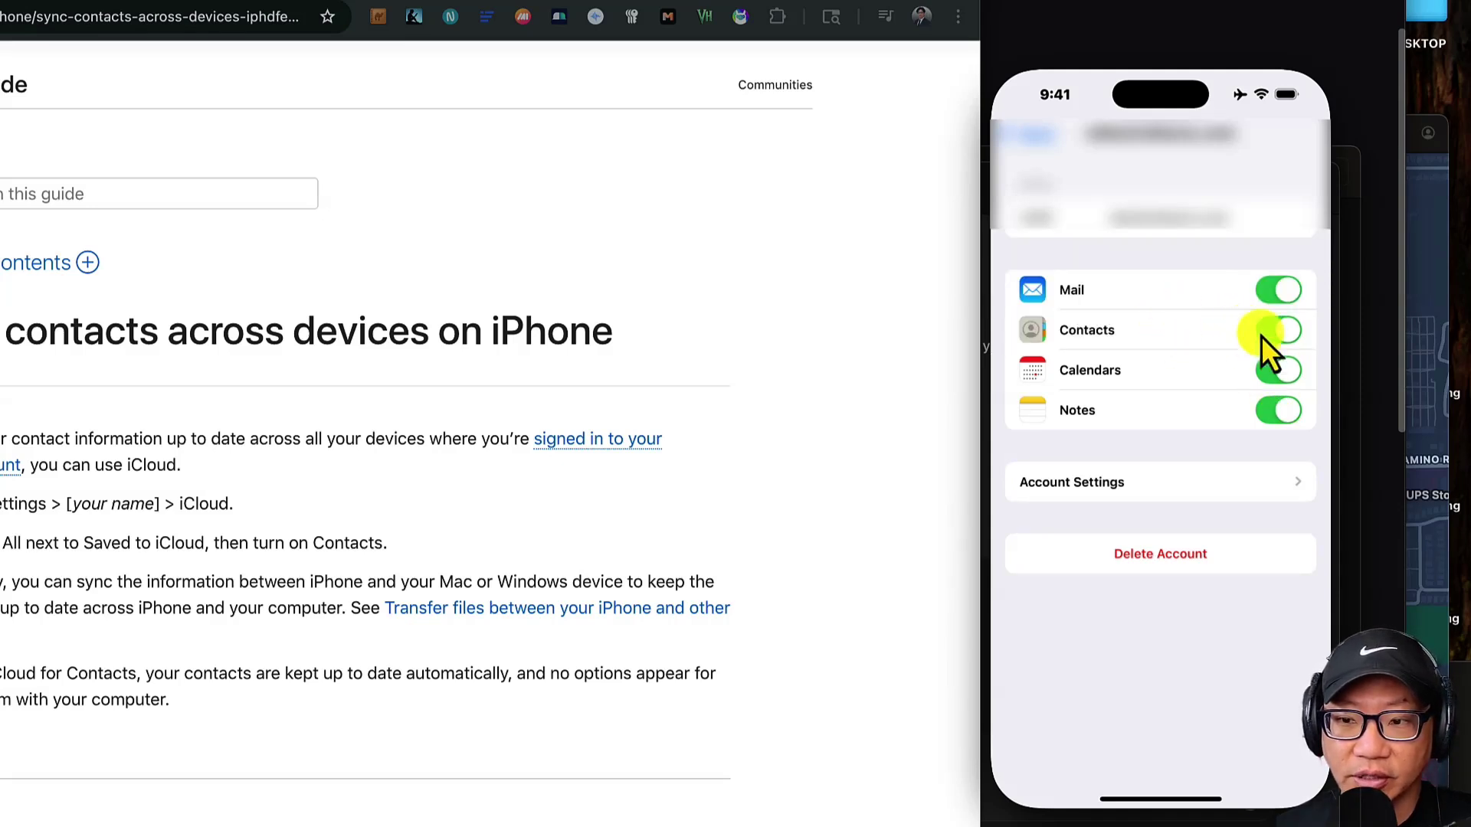
click(1027, 137)
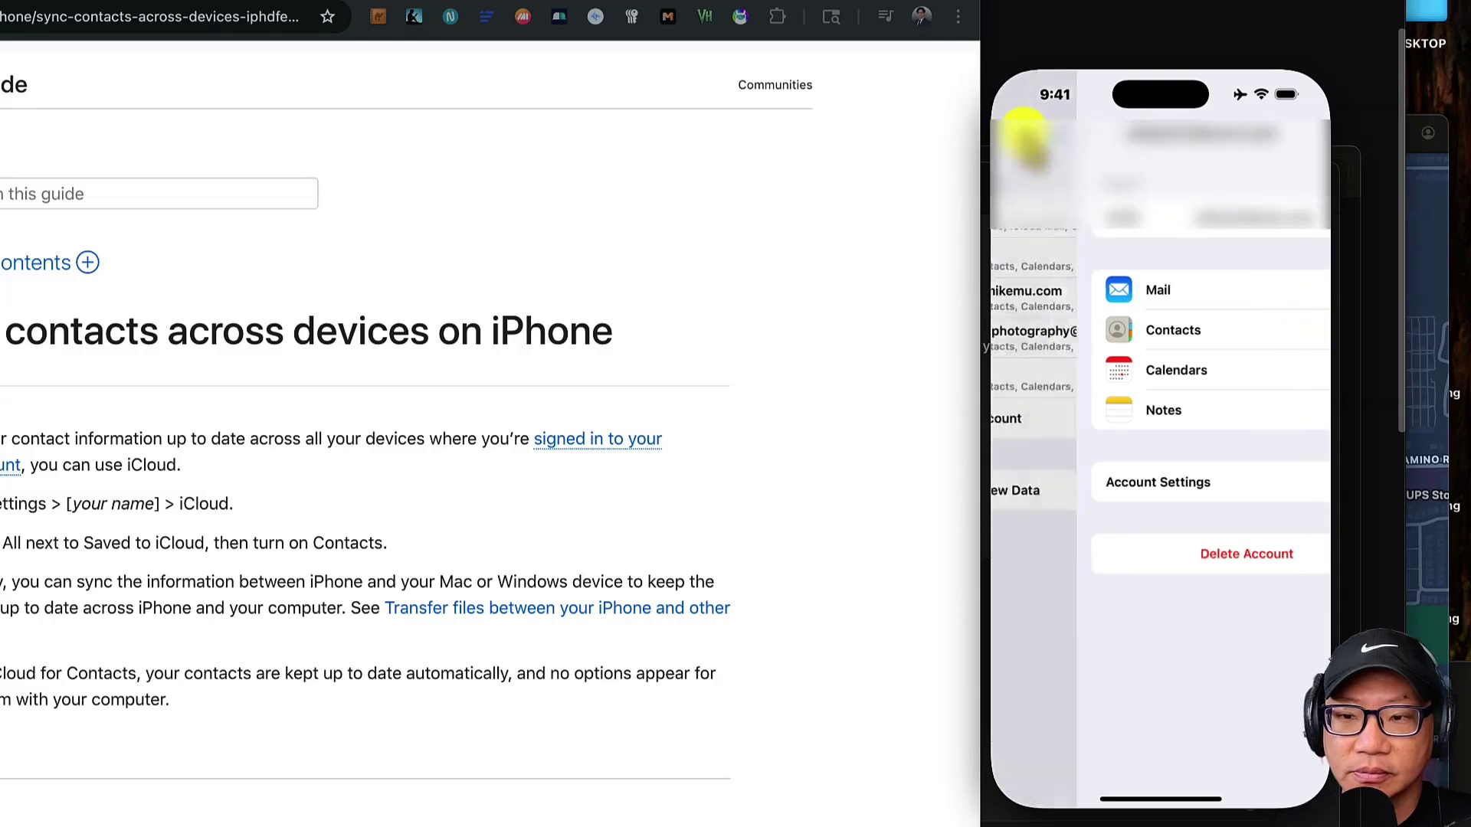
click(1027, 137)
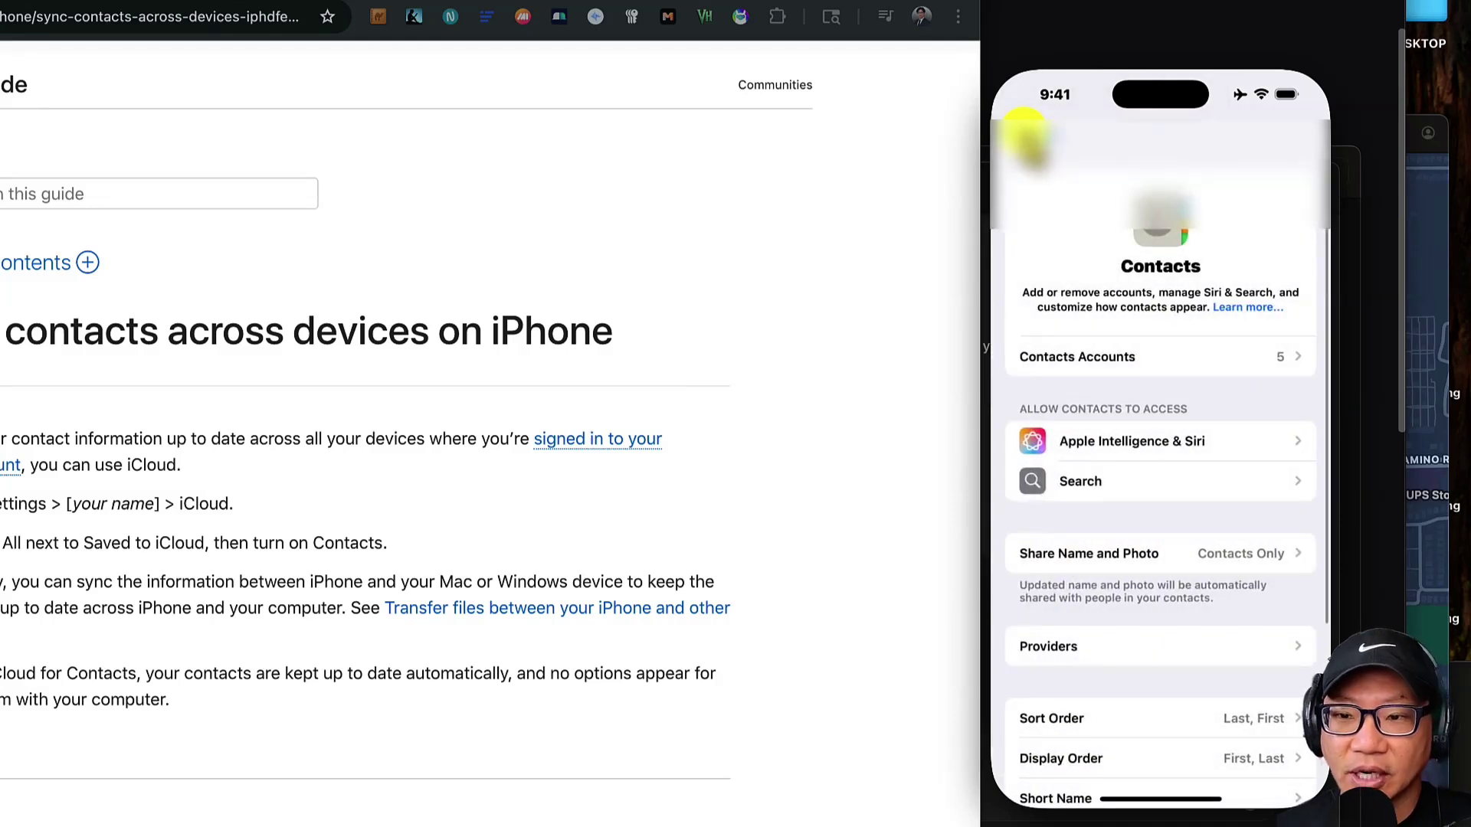
click(1025, 136)
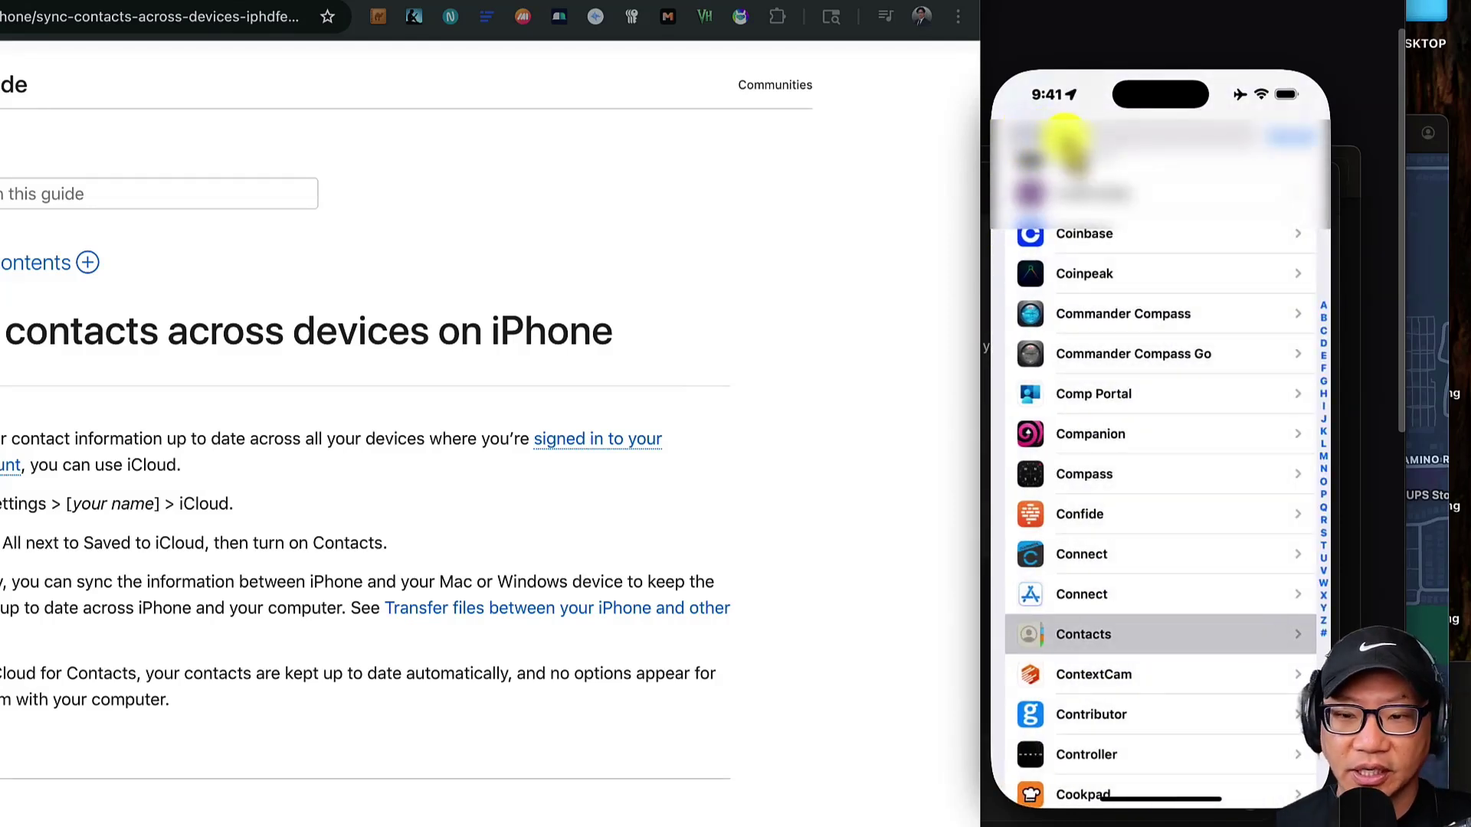
click(1063, 138)
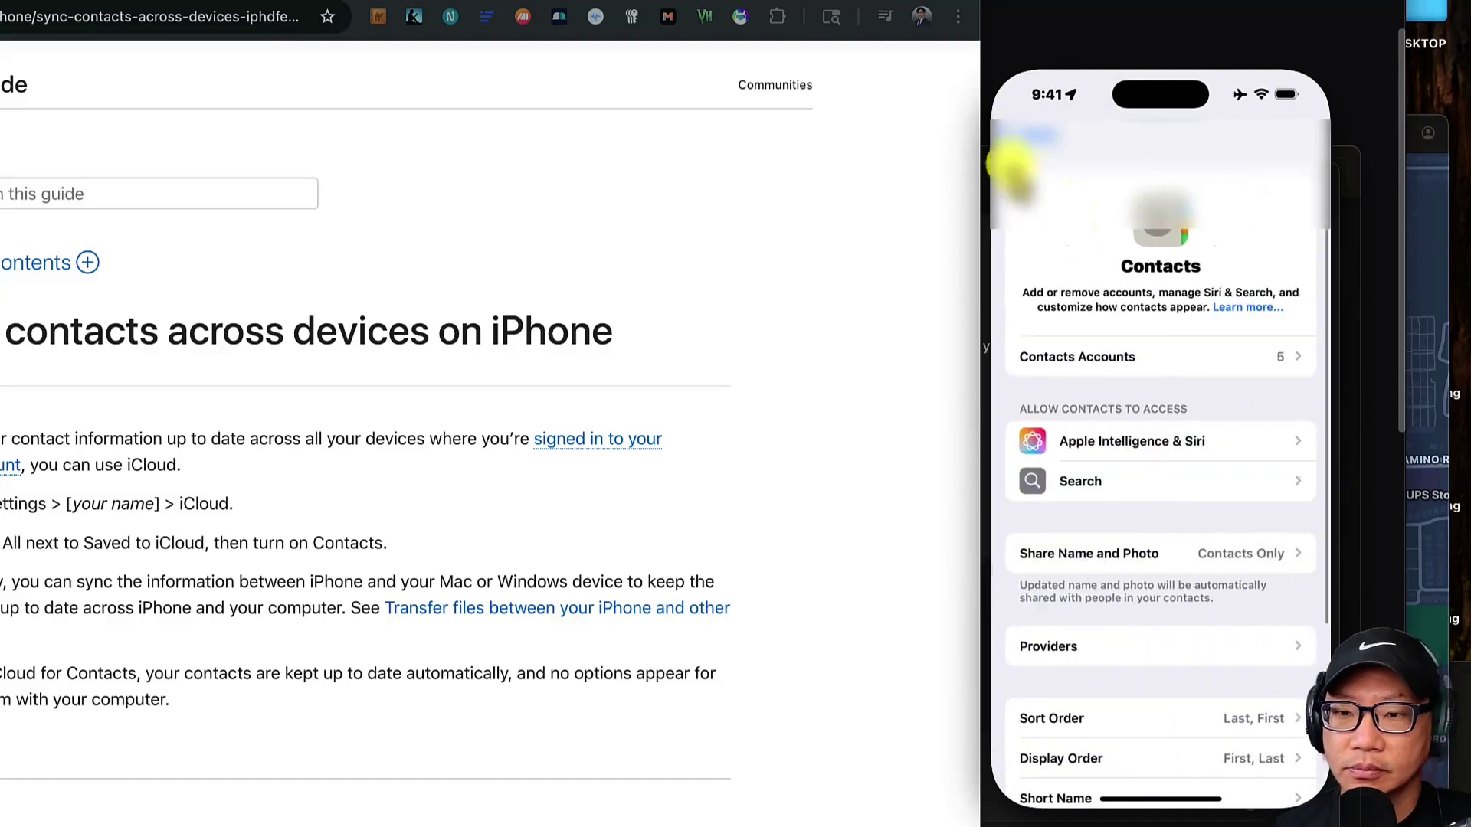
click(1001, 134)
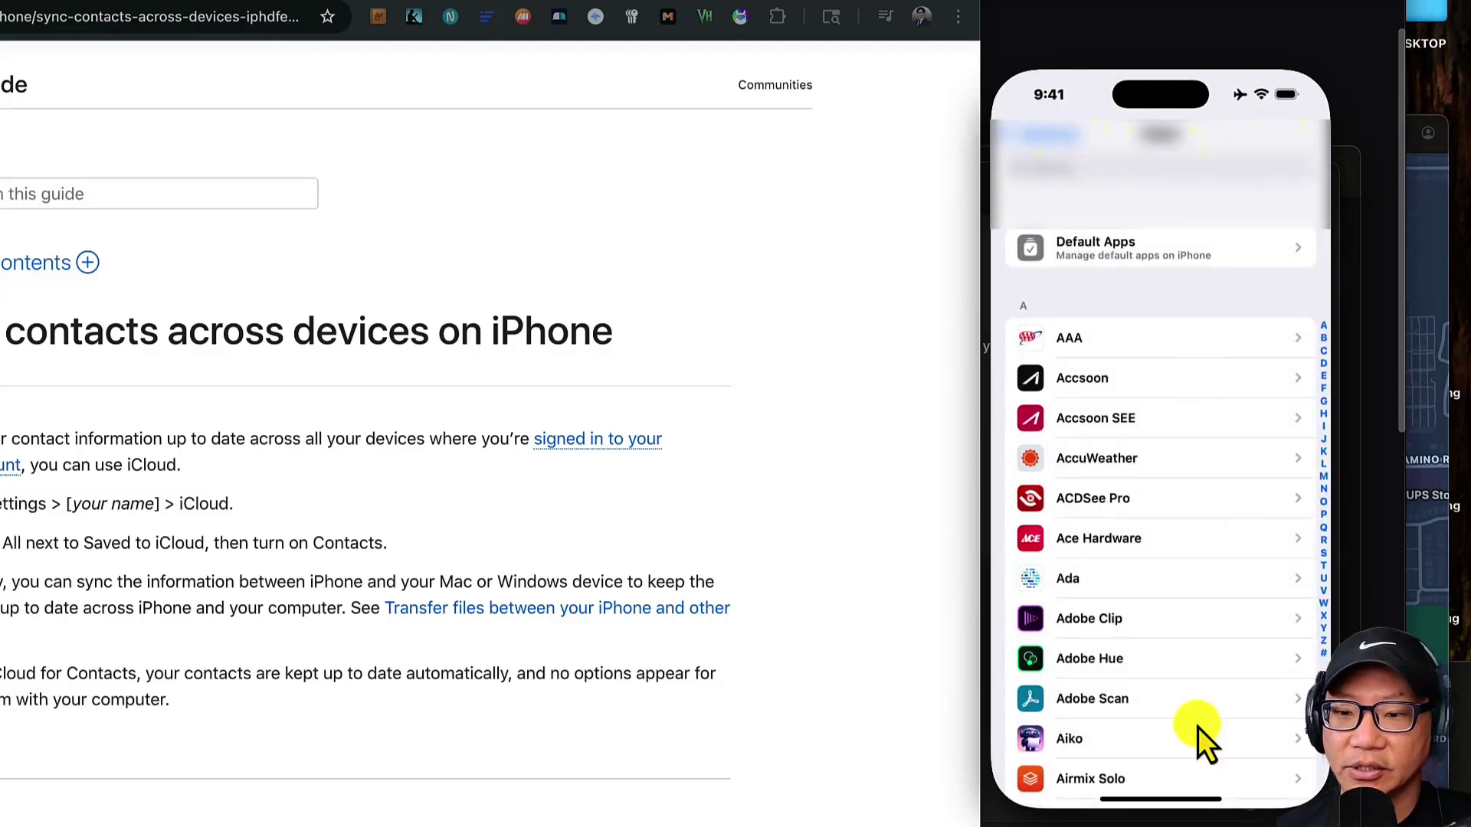
Step: Go to the home screen and launch Contacts to show its Lists page
click(1162, 804)
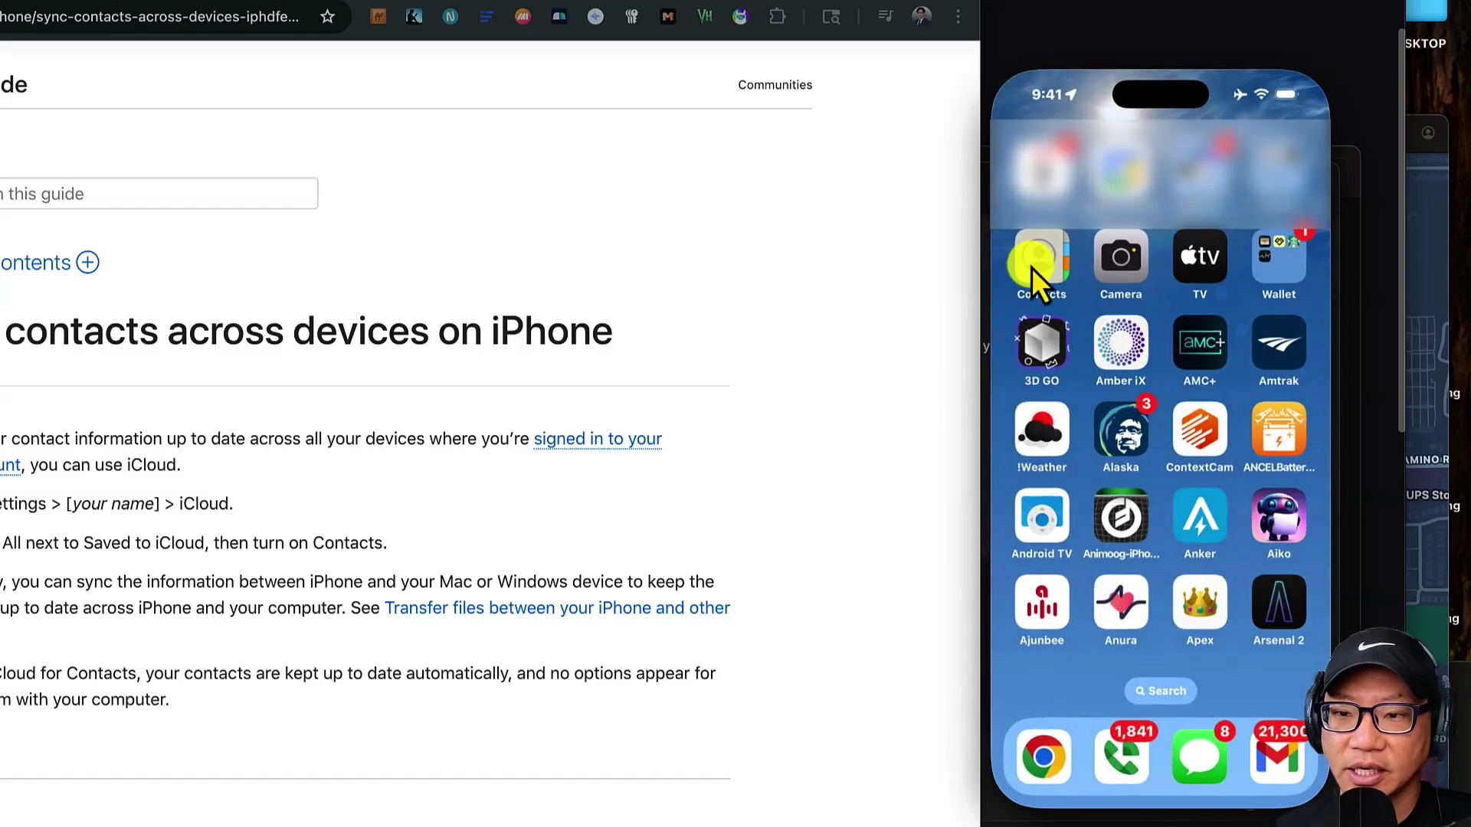
click(1032, 267)
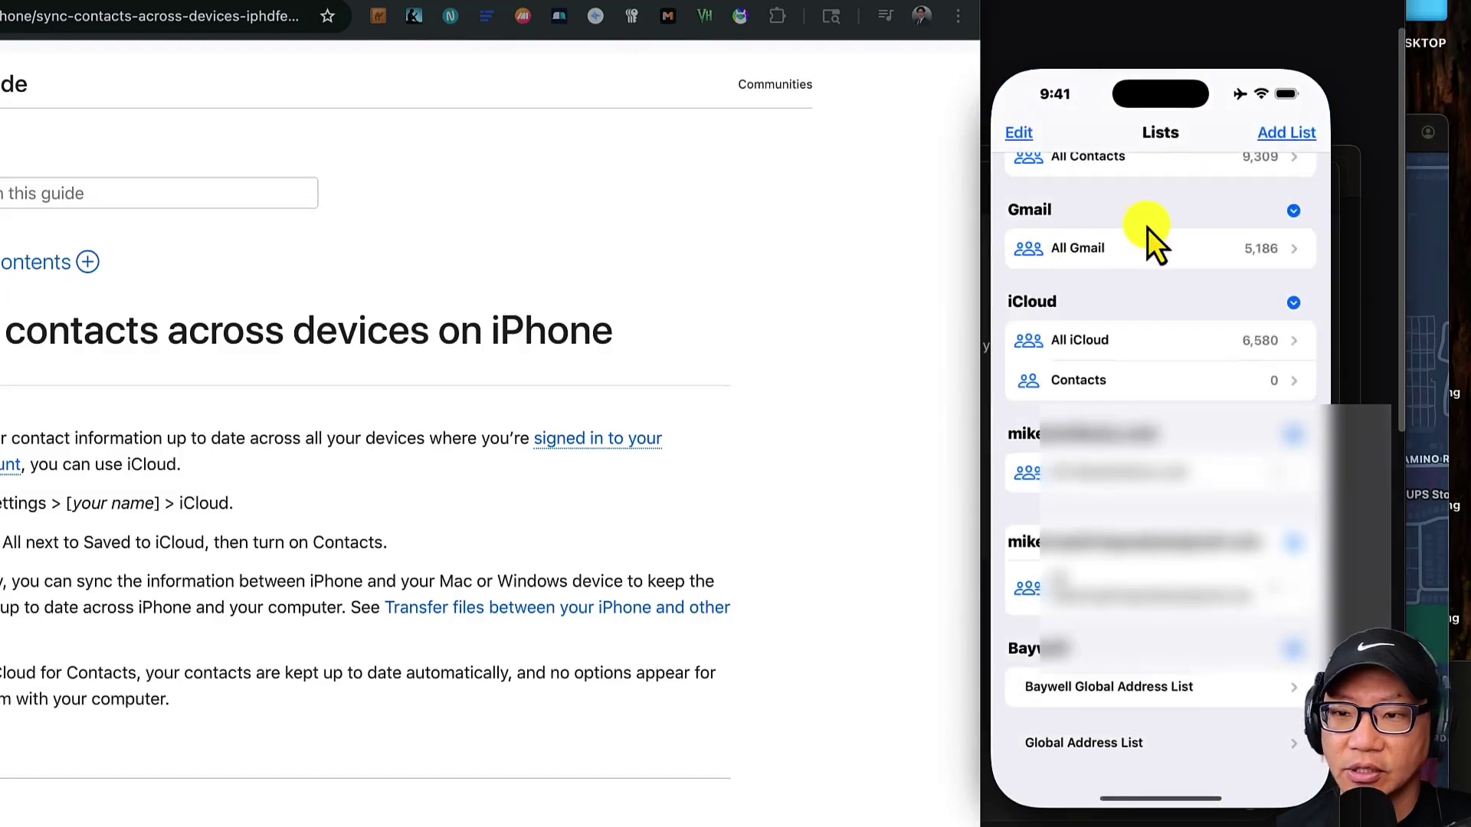
scroll(1147, 228, up, 3)
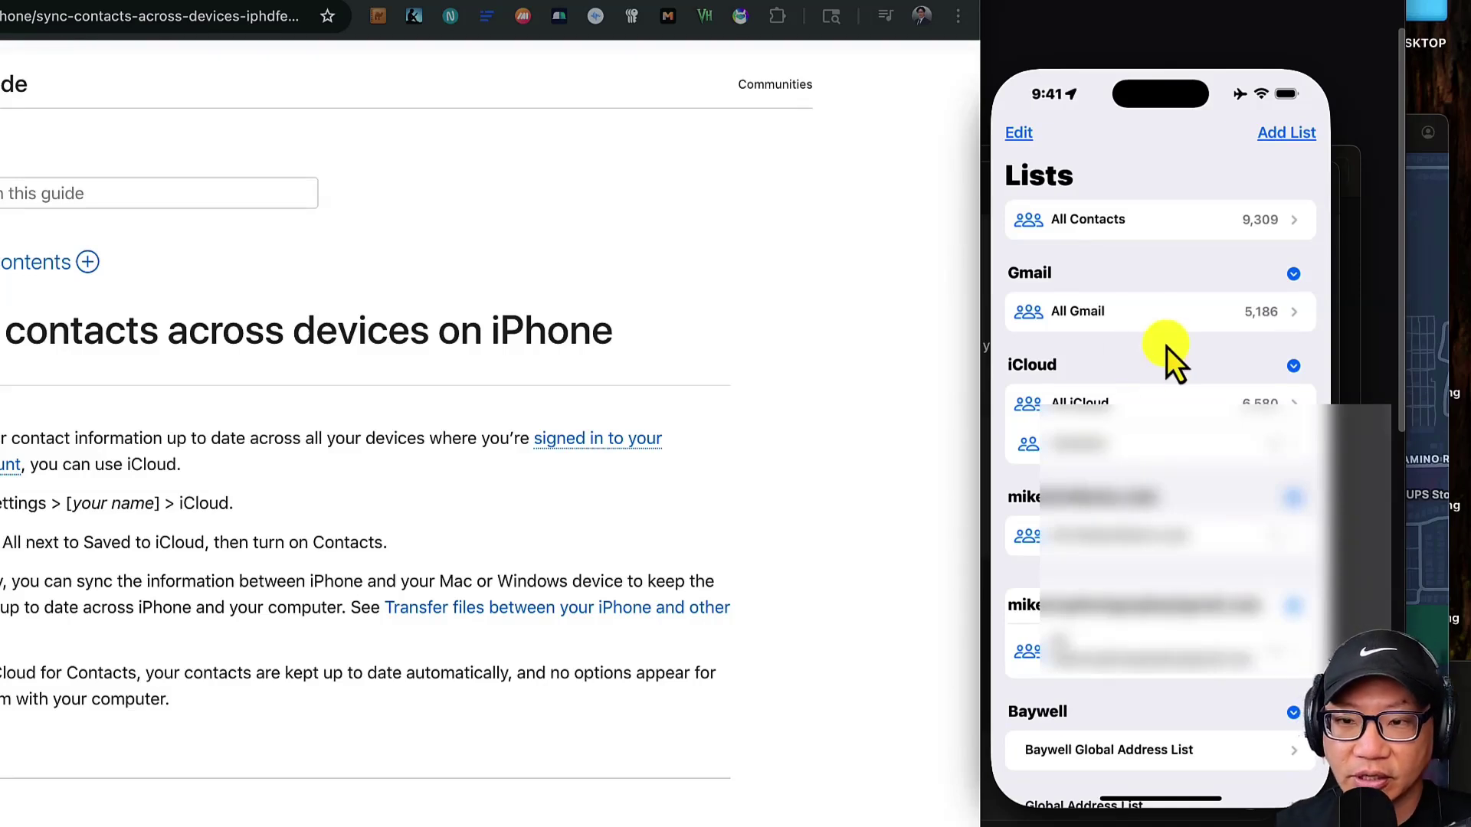
Step: Browse the All Contacts list, then the iCloud-only list, returning to Lists
click(1144, 225)
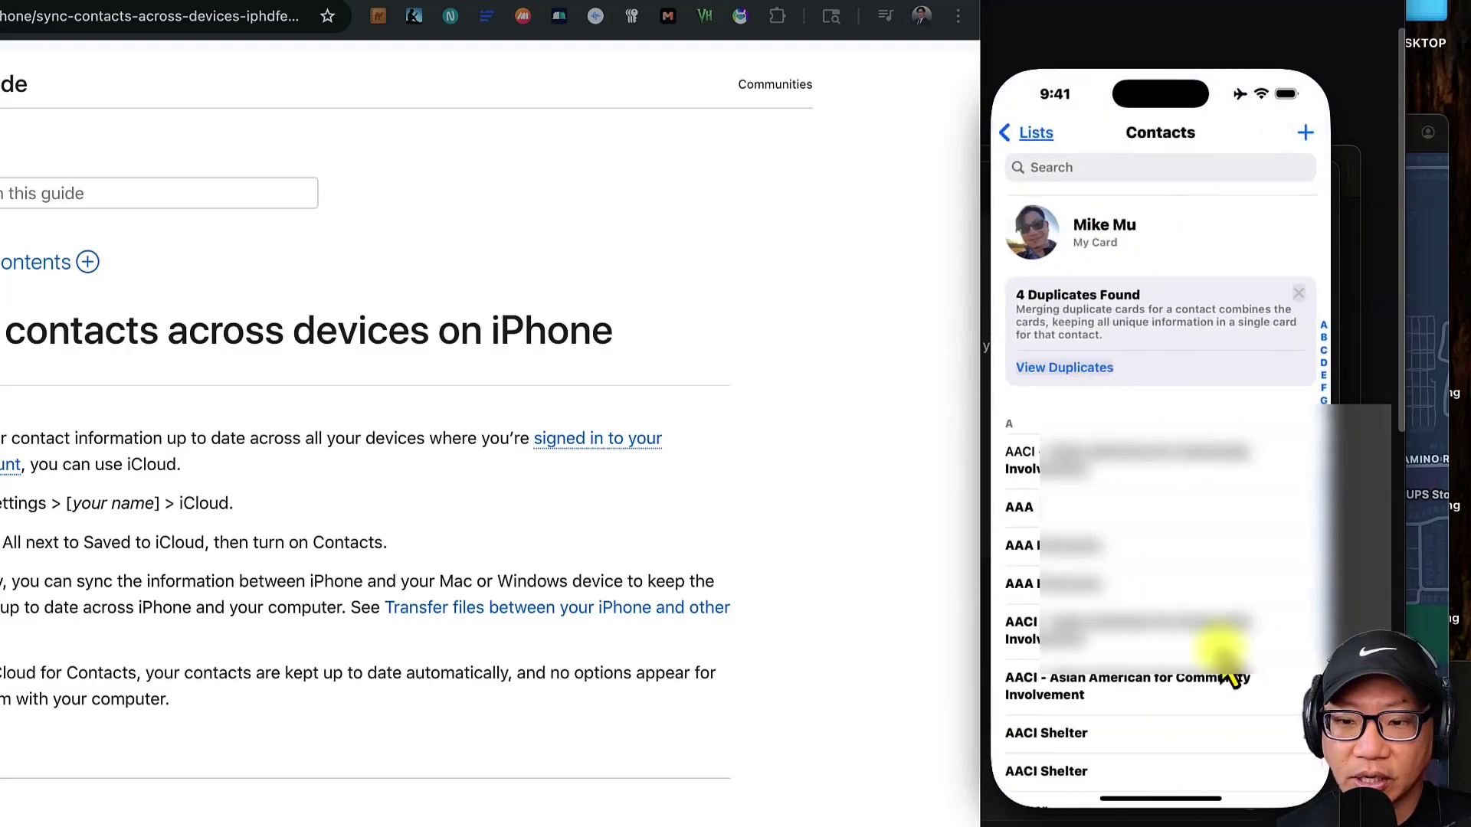
click(1036, 134)
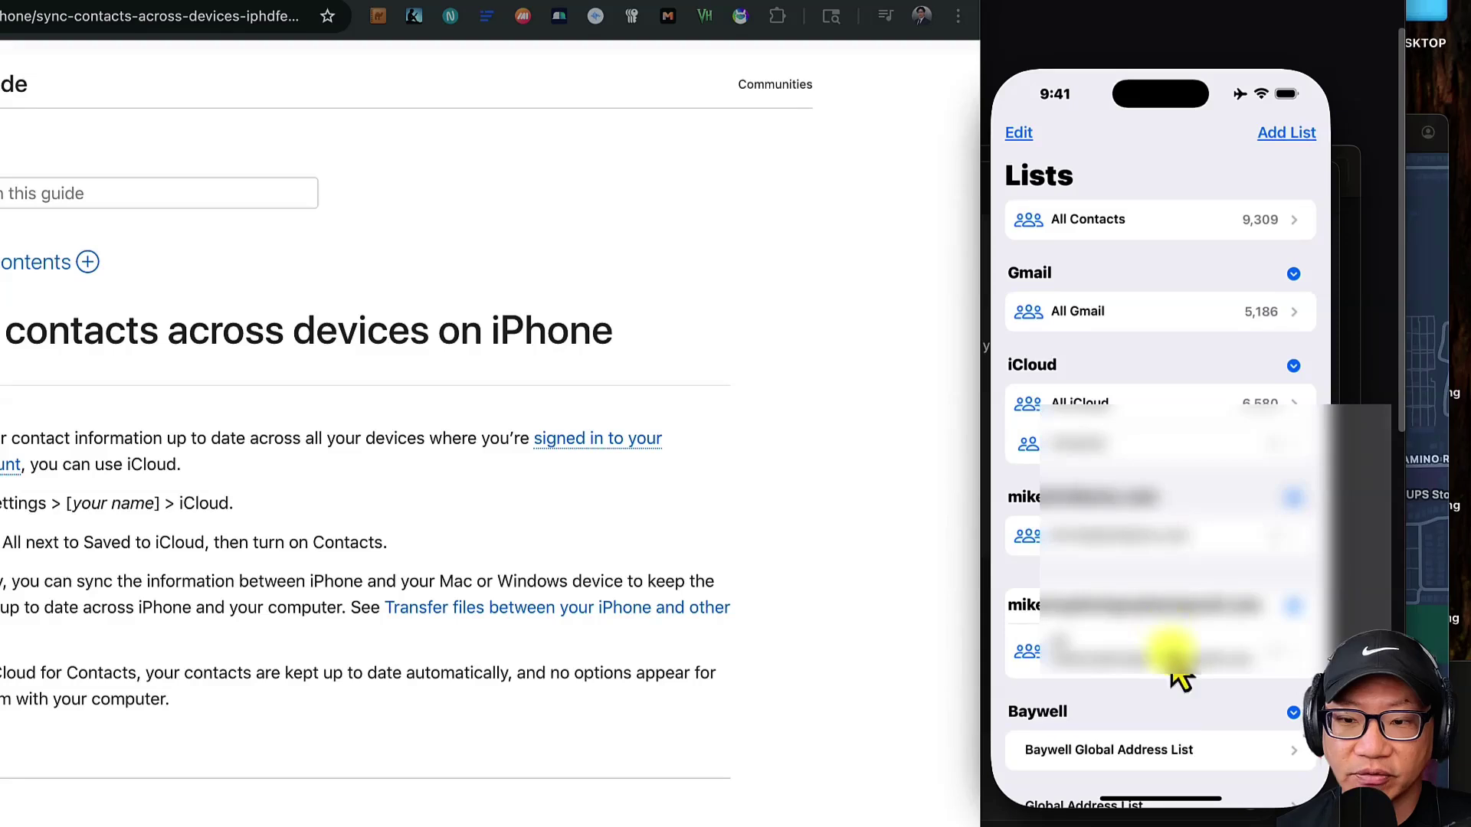
scroll(1179, 702, down, 2)
scroll(1177, 703, up, 2)
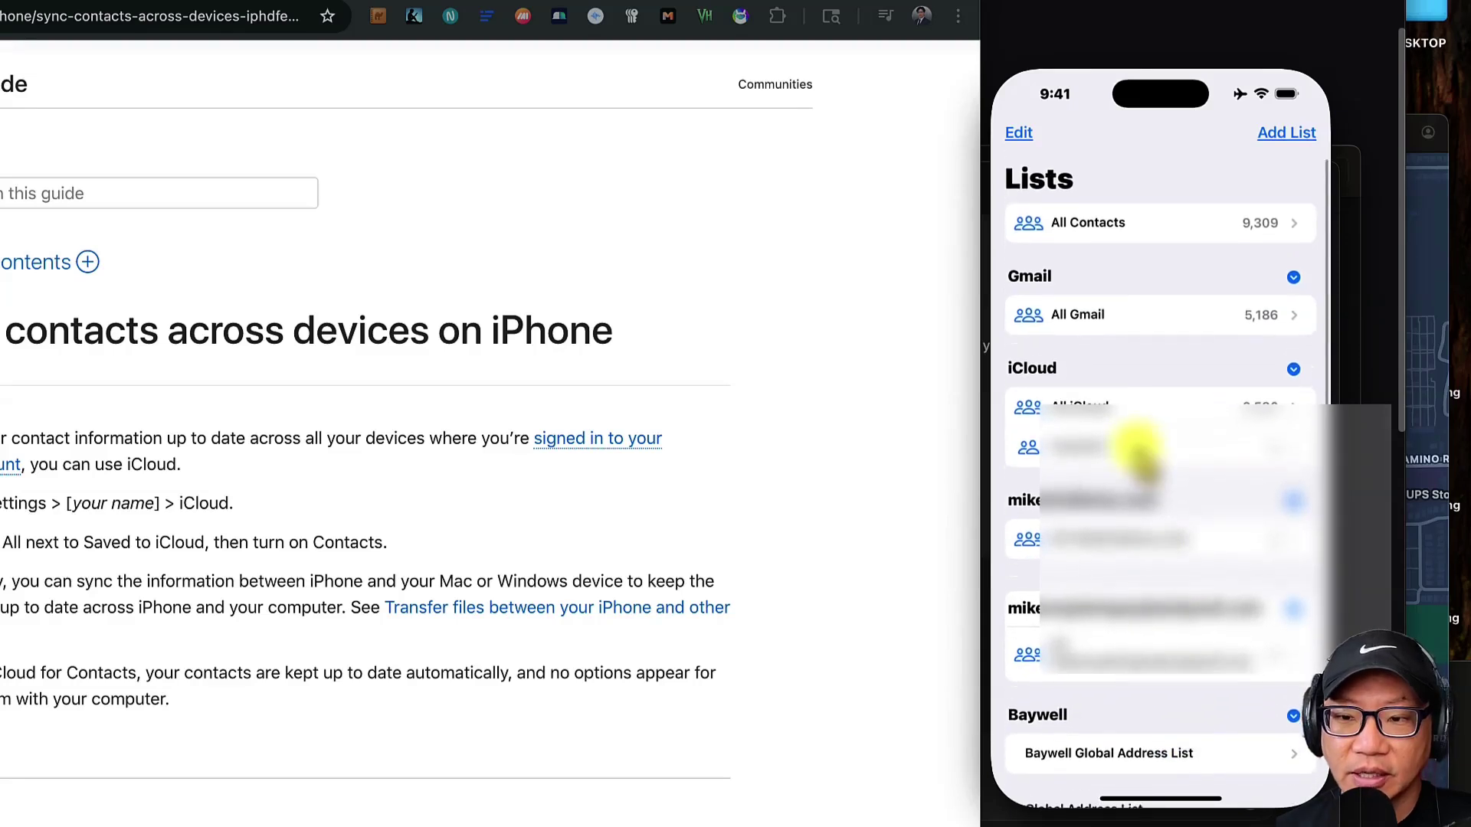
click(1115, 403)
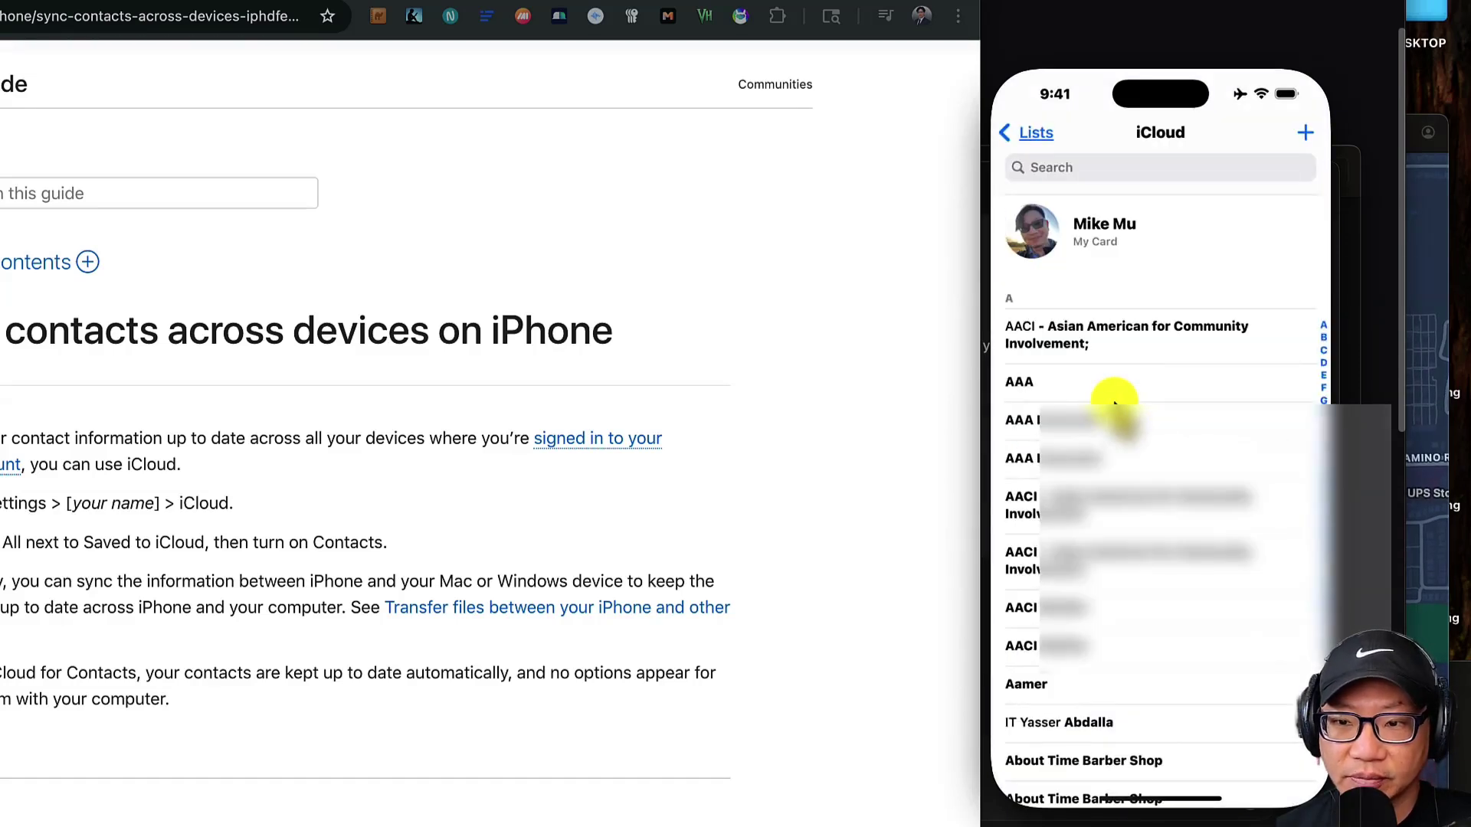
scroll(1124, 452, down, 10)
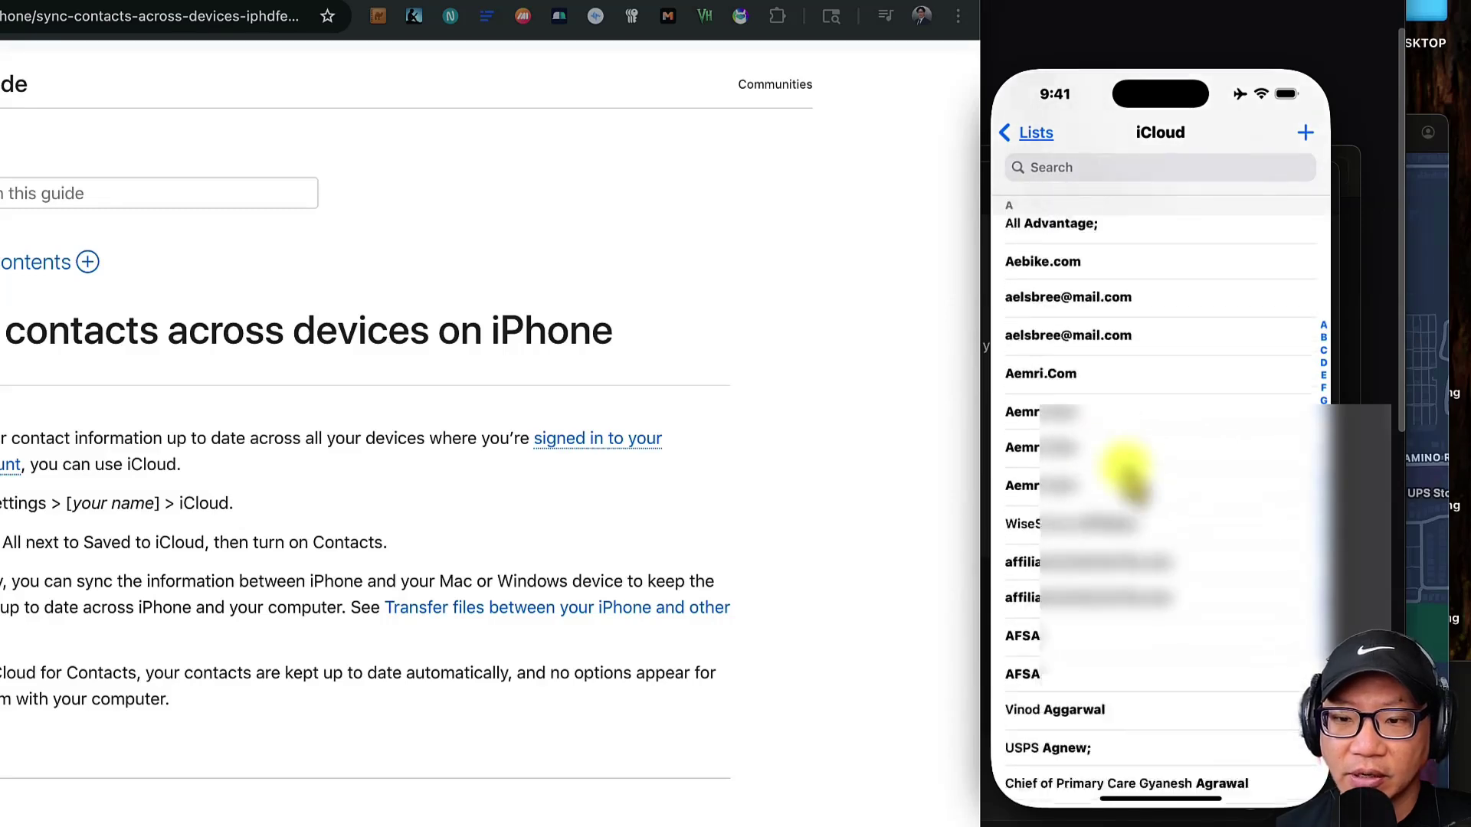
scroll(1127, 468, up, 10)
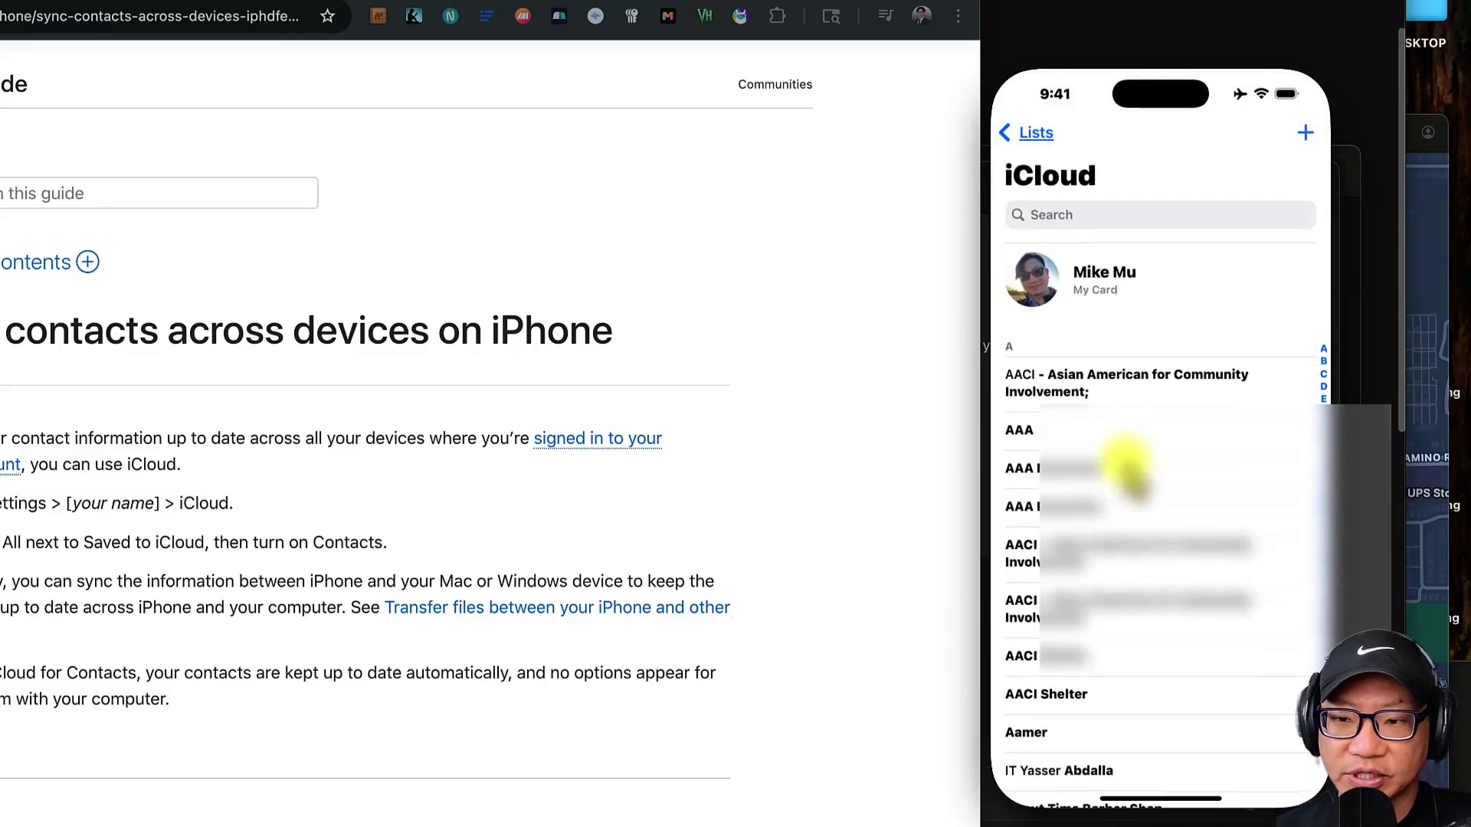
click(1038, 138)
Step: Reopen All Contacts repeatedly to check the combined list from every account
click(1078, 226)
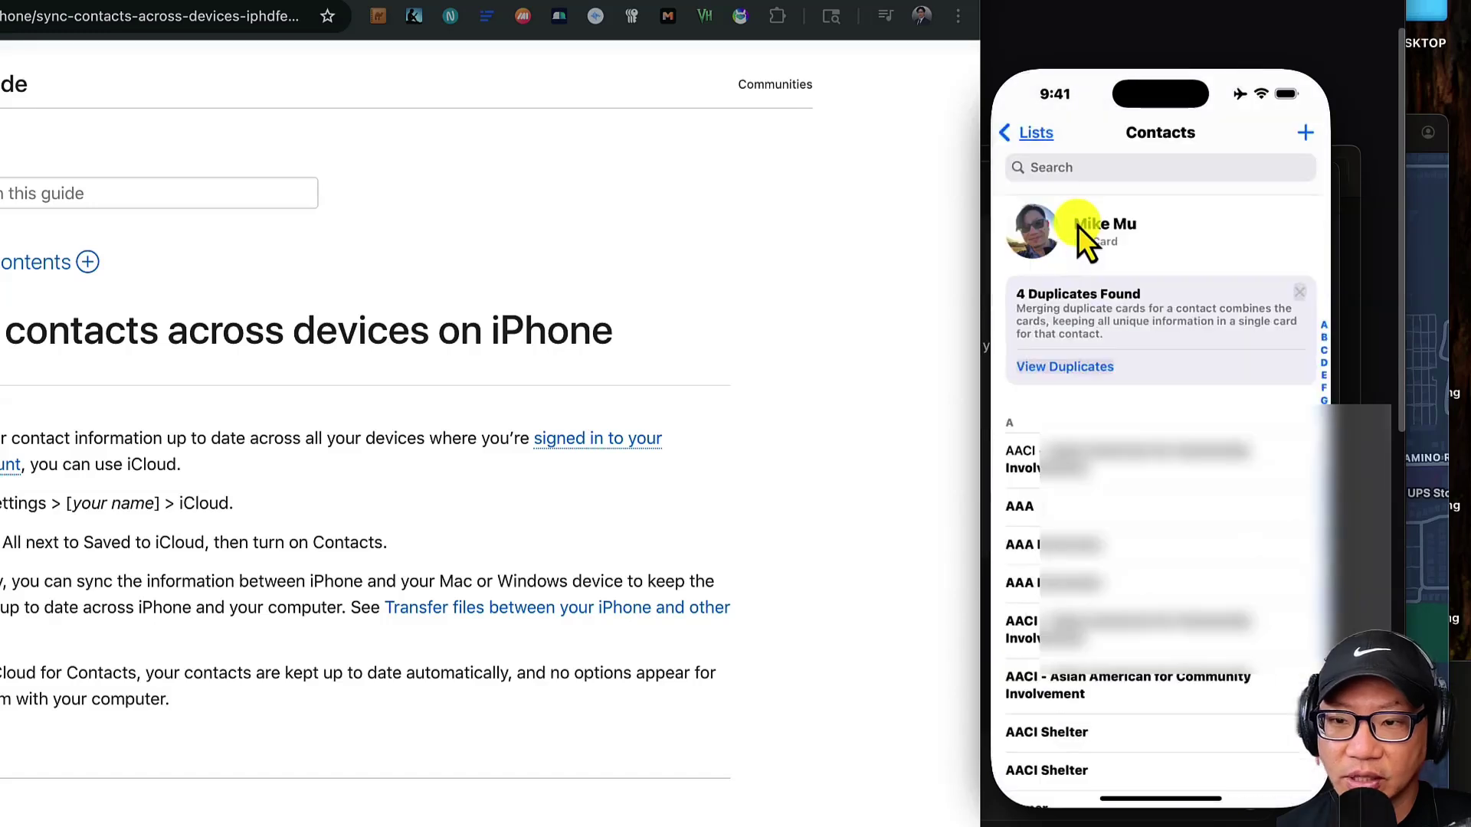
click(1037, 134)
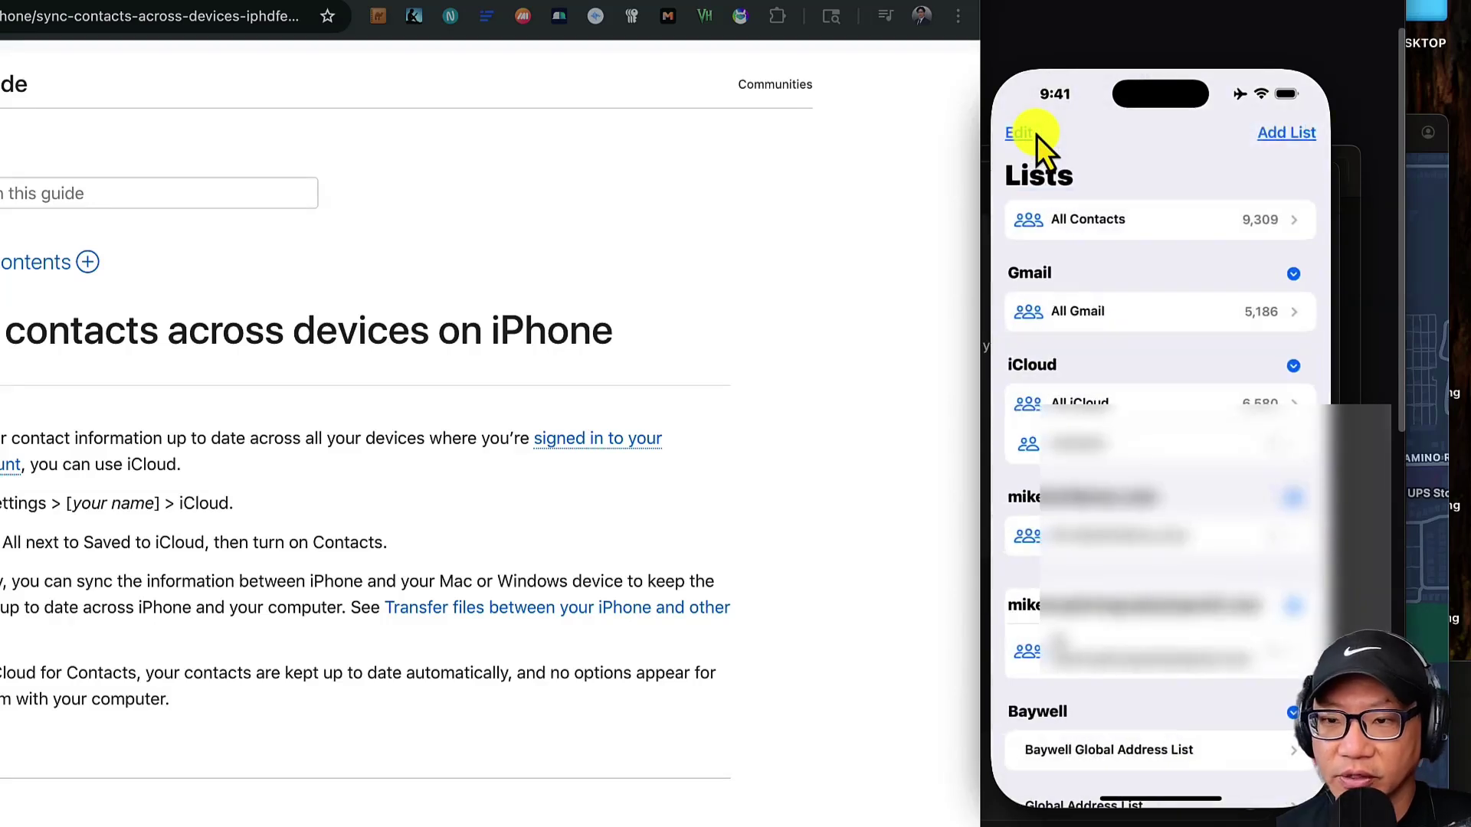
click(1091, 227)
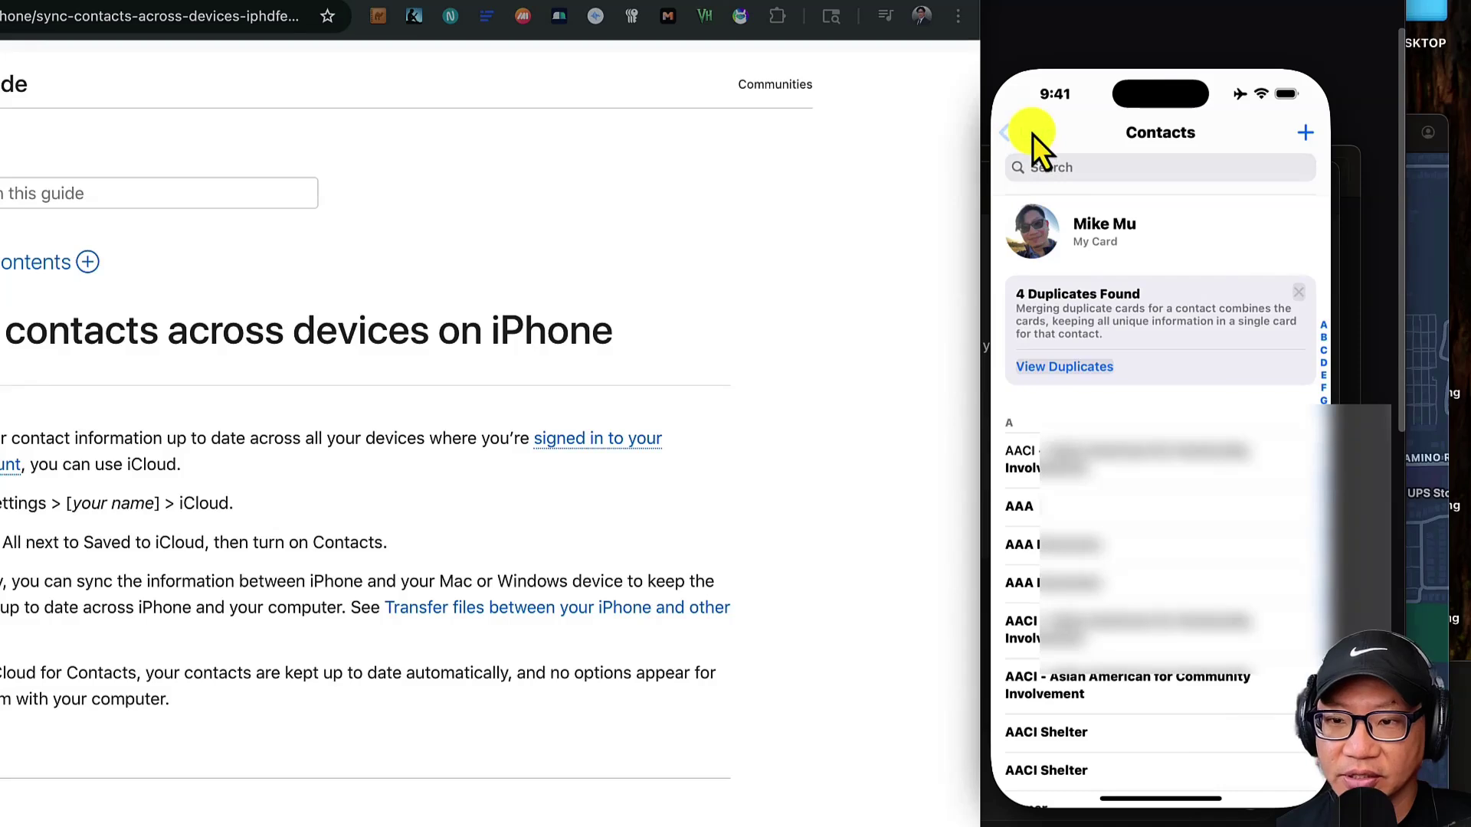
click(1034, 134)
click(1075, 224)
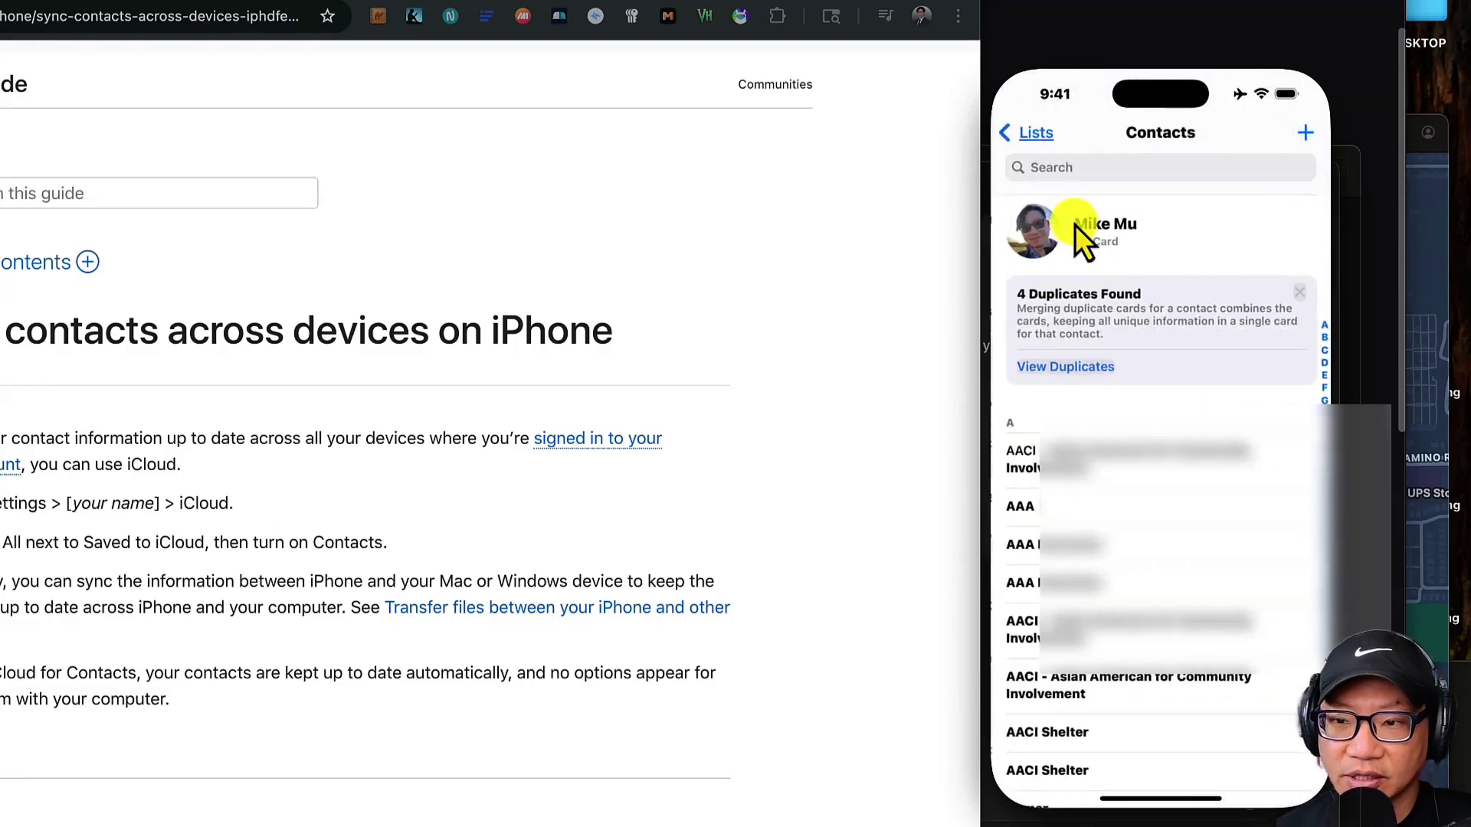
Step: Return to Lists showing All Gmail at 5,186 beside the iCloud and Baywell groups
click(1040, 135)
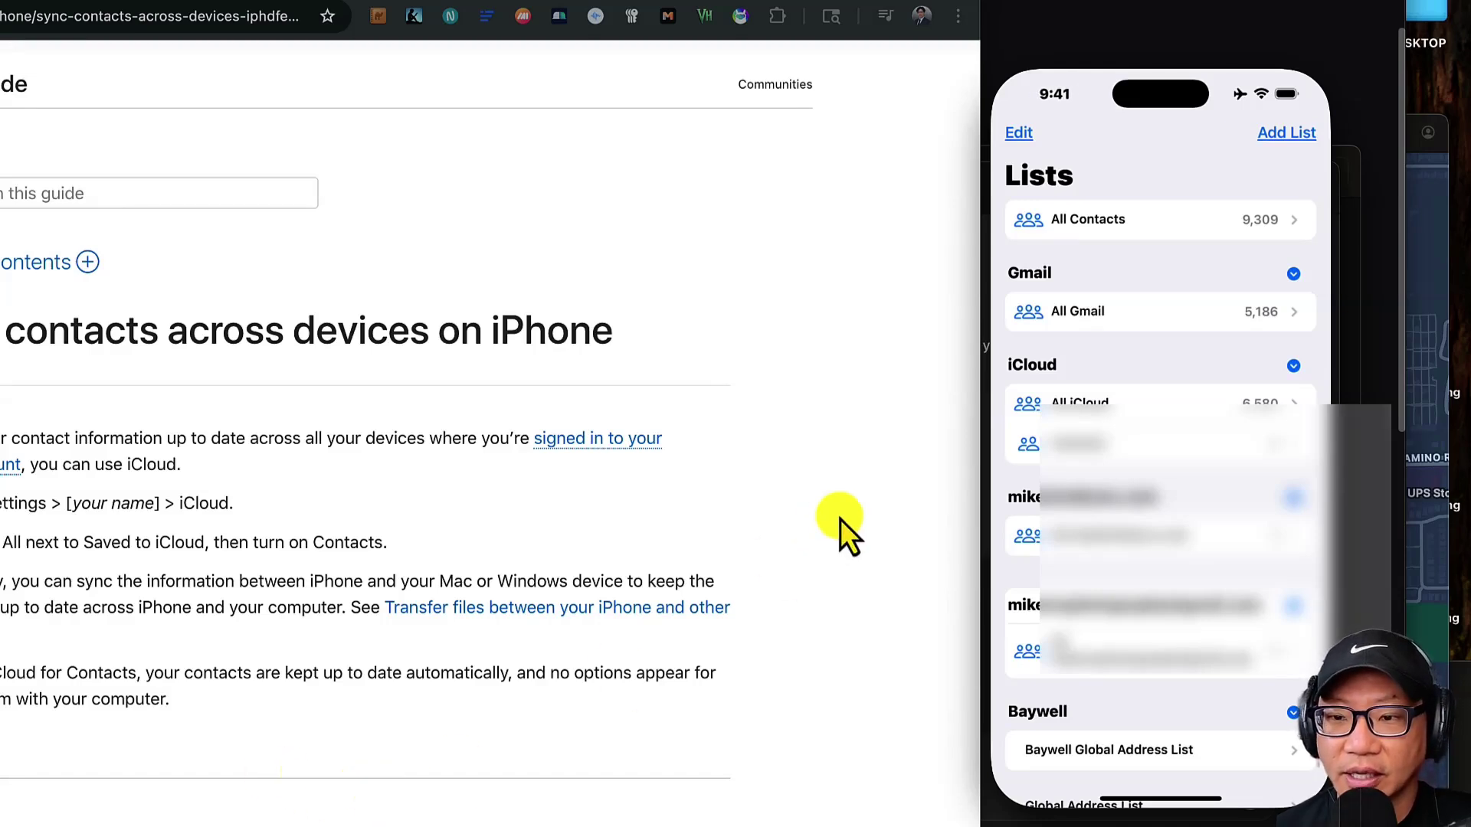
Step: Return to the home screen and search 'ttings', which mistakenly opens the Things 3 App Store page
click(1173, 802)
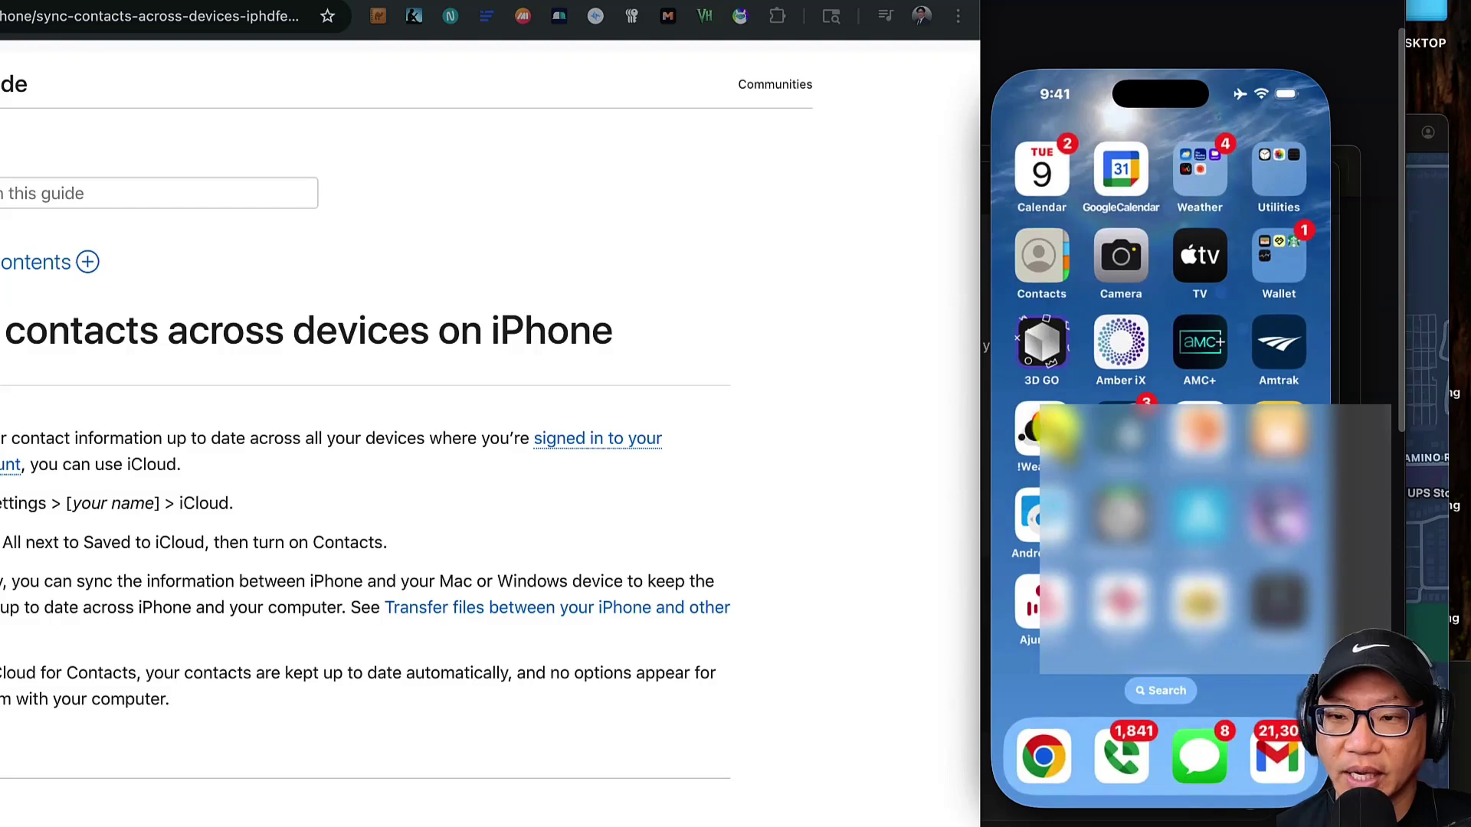
click(1170, 691)
text(ttings)
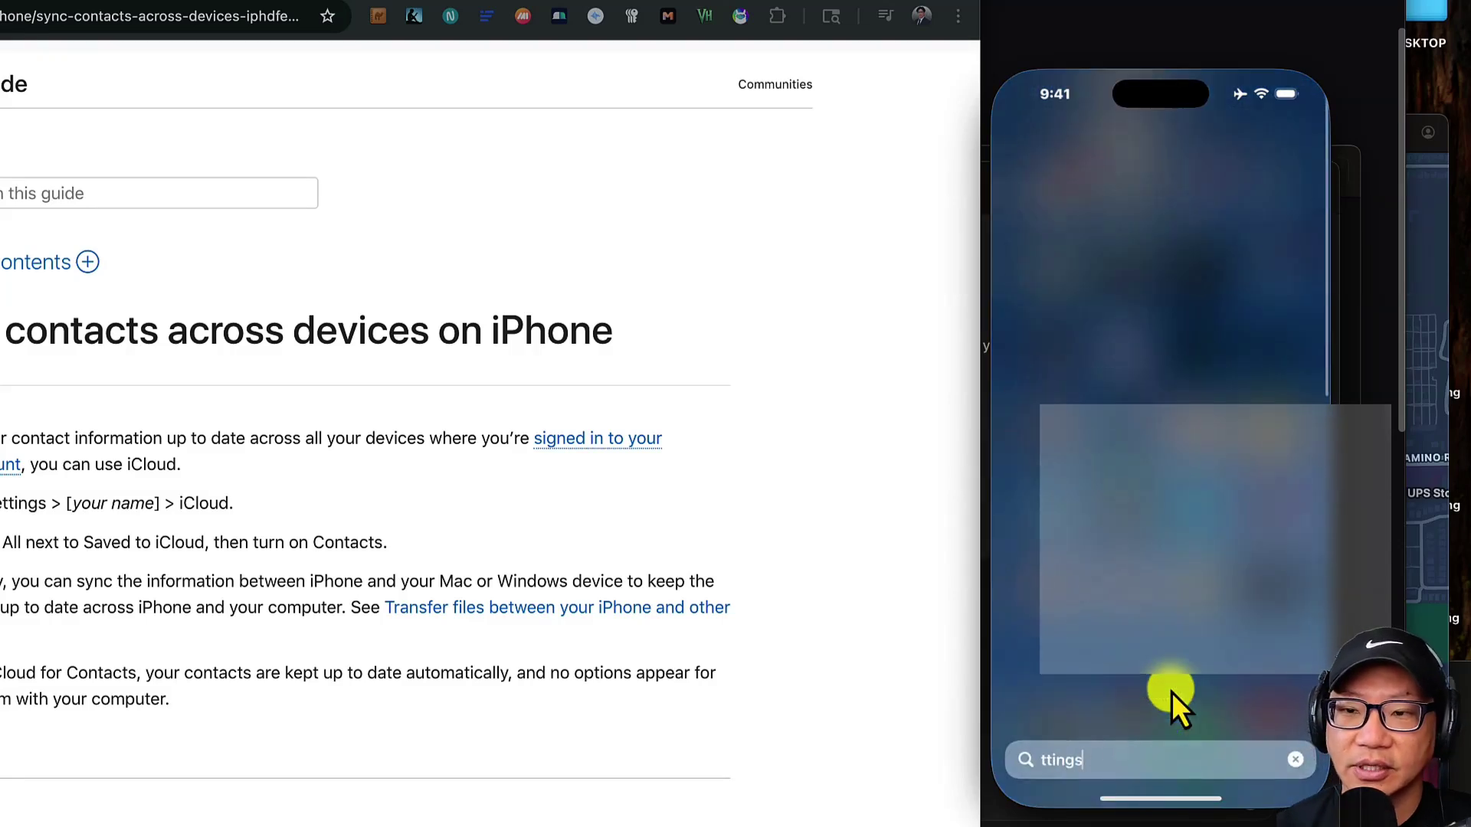
key(Return)
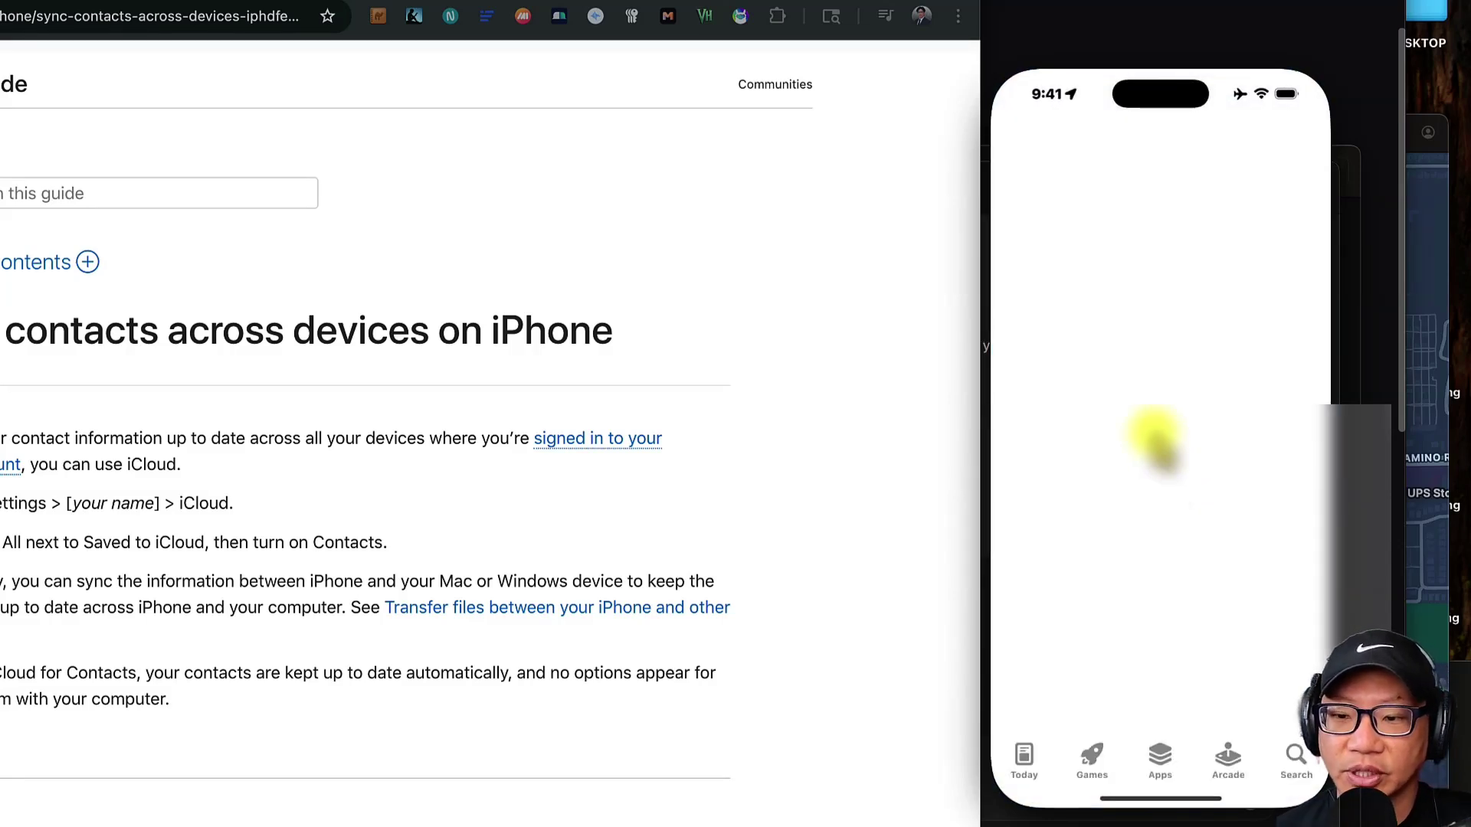
Step: Leave the App Store, replace the query with 'settings' and launch the Settings app
click(1029, 138)
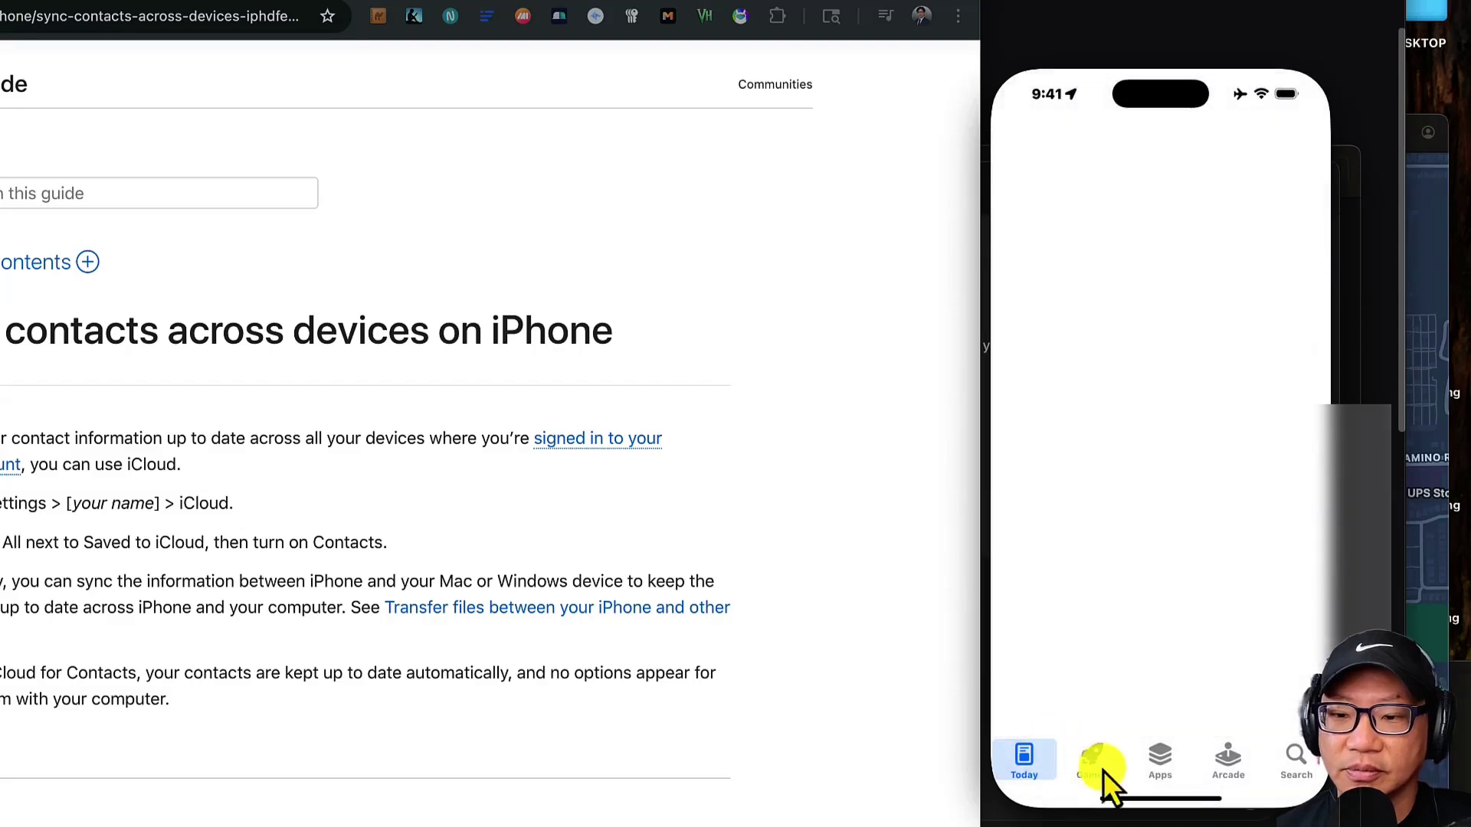
click(1115, 802)
key(super+3)
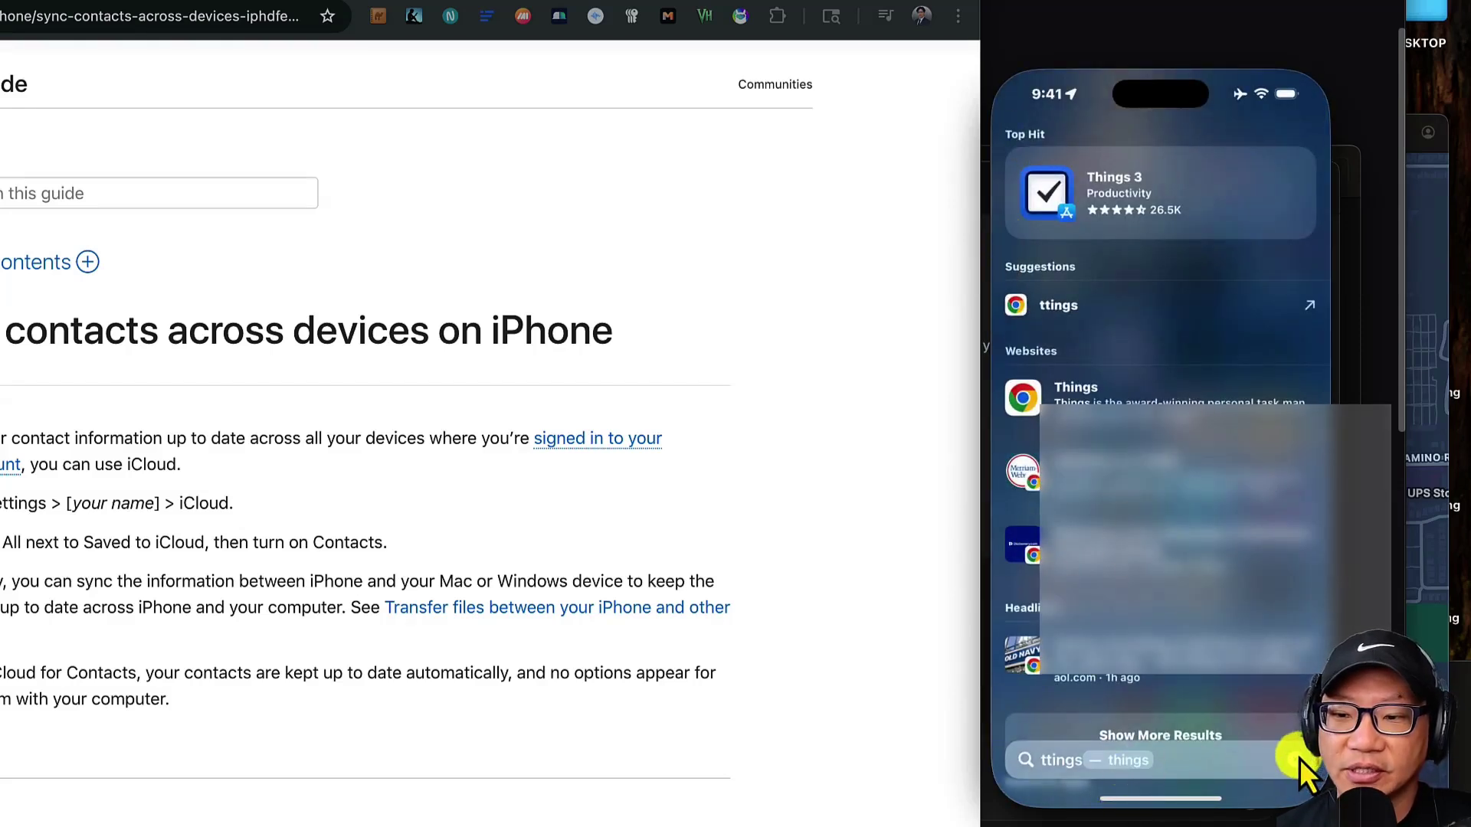
click(1298, 759)
text(settings)
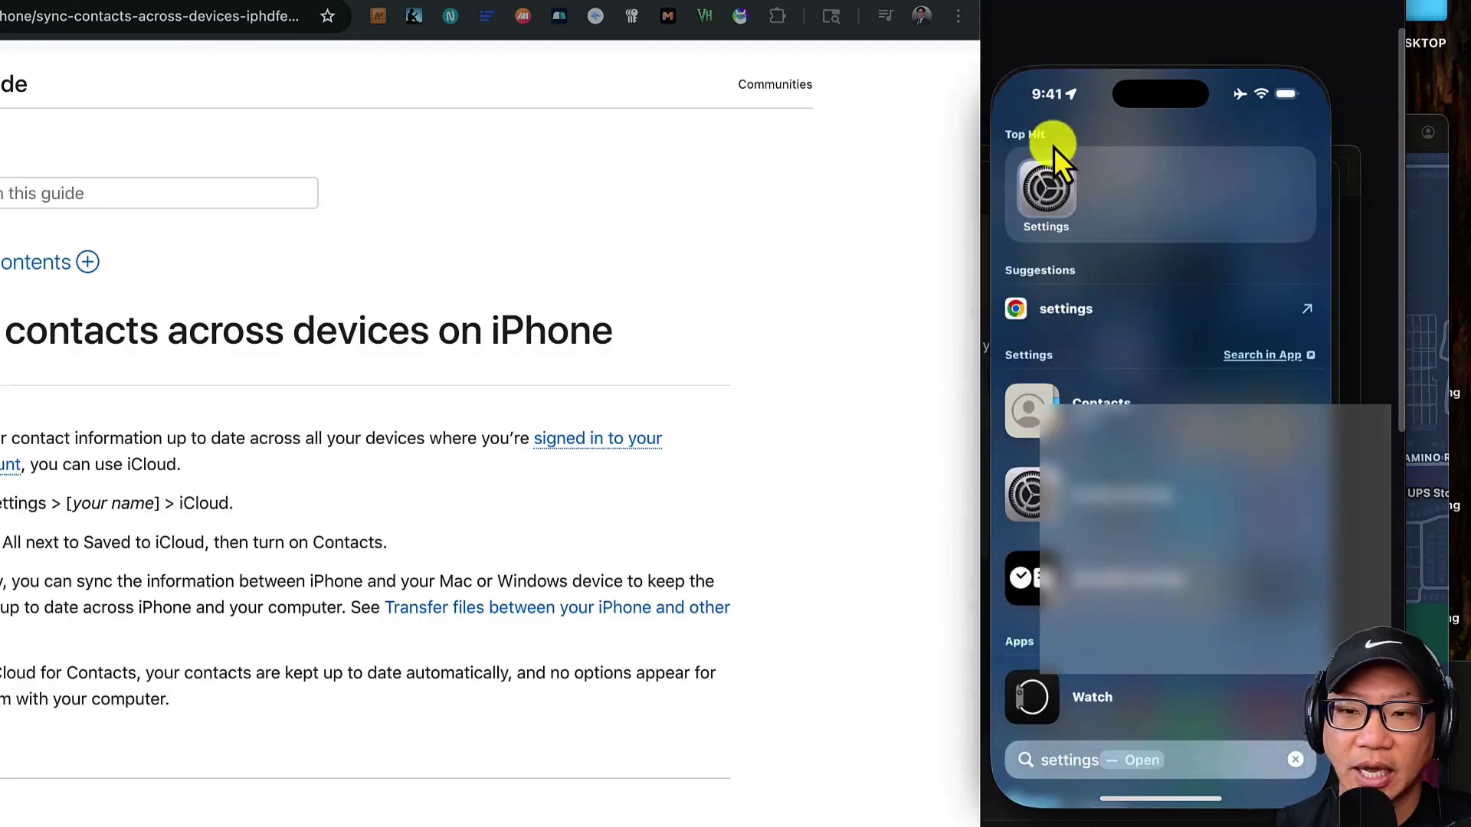
click(1050, 190)
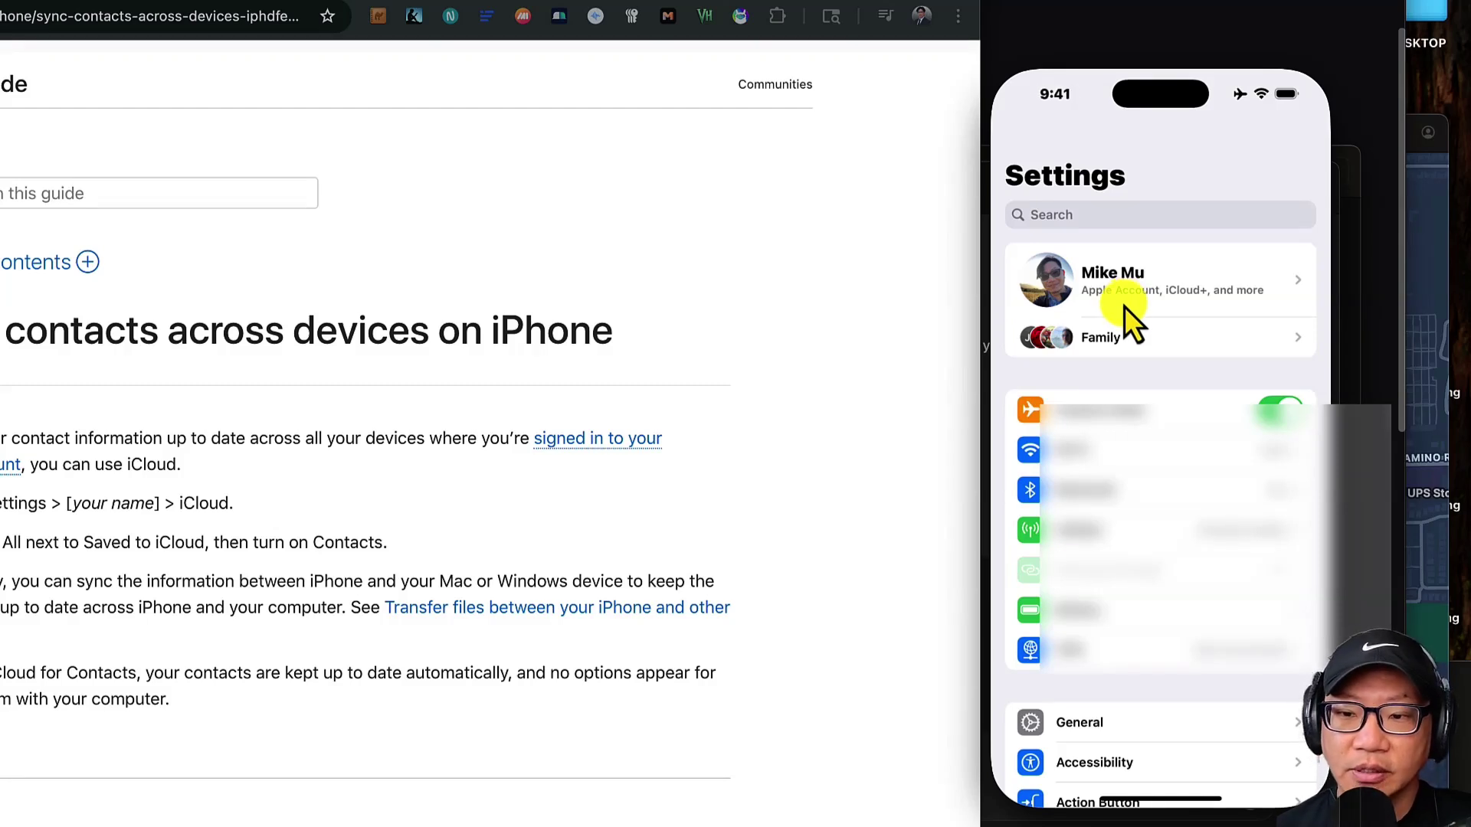
Step: Find Contacts in Settings, open Contacts Accounts and confirm Baywell syncs contacts
click(1095, 217)
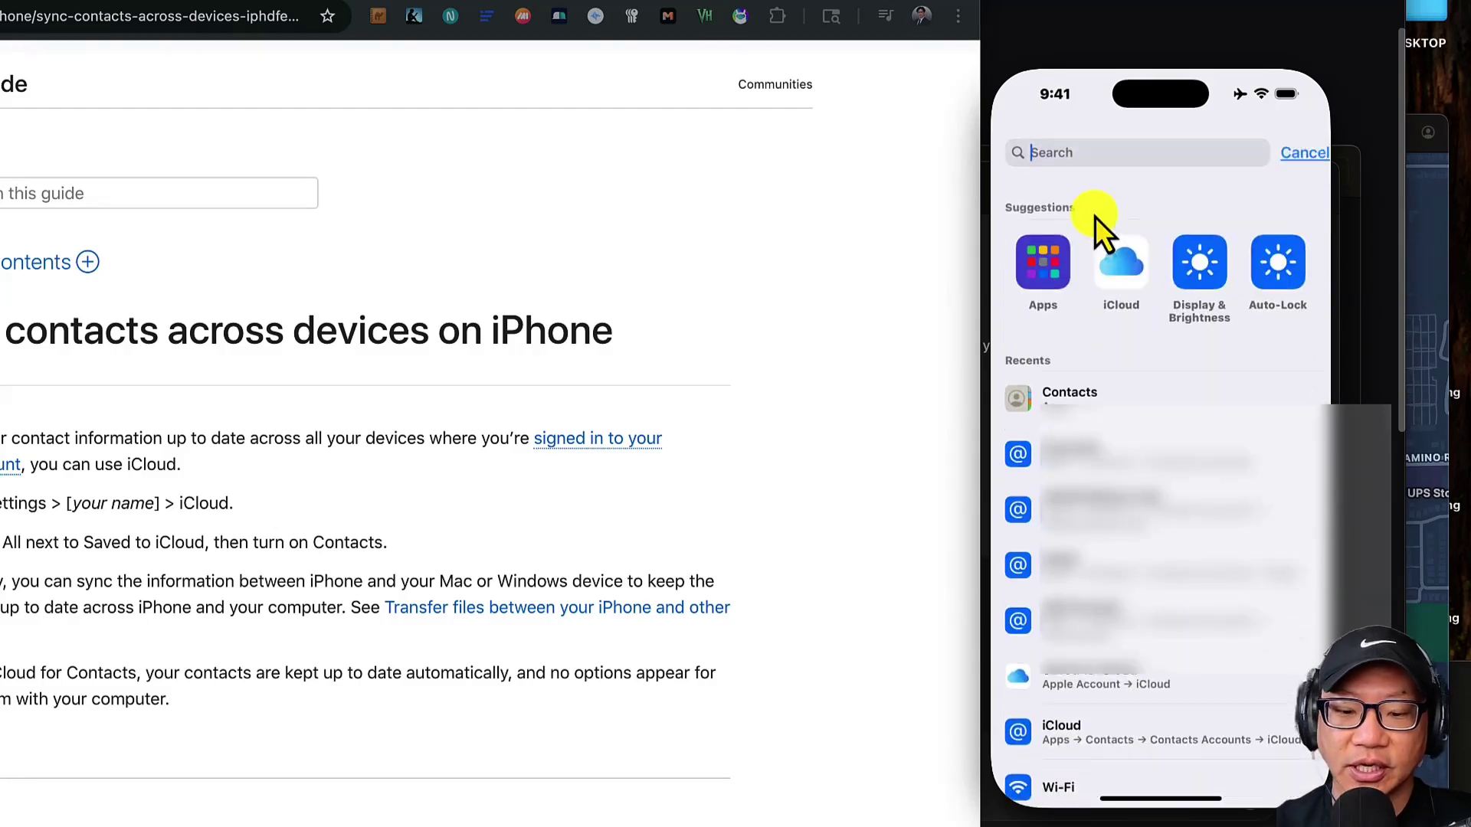
text(Contacts)
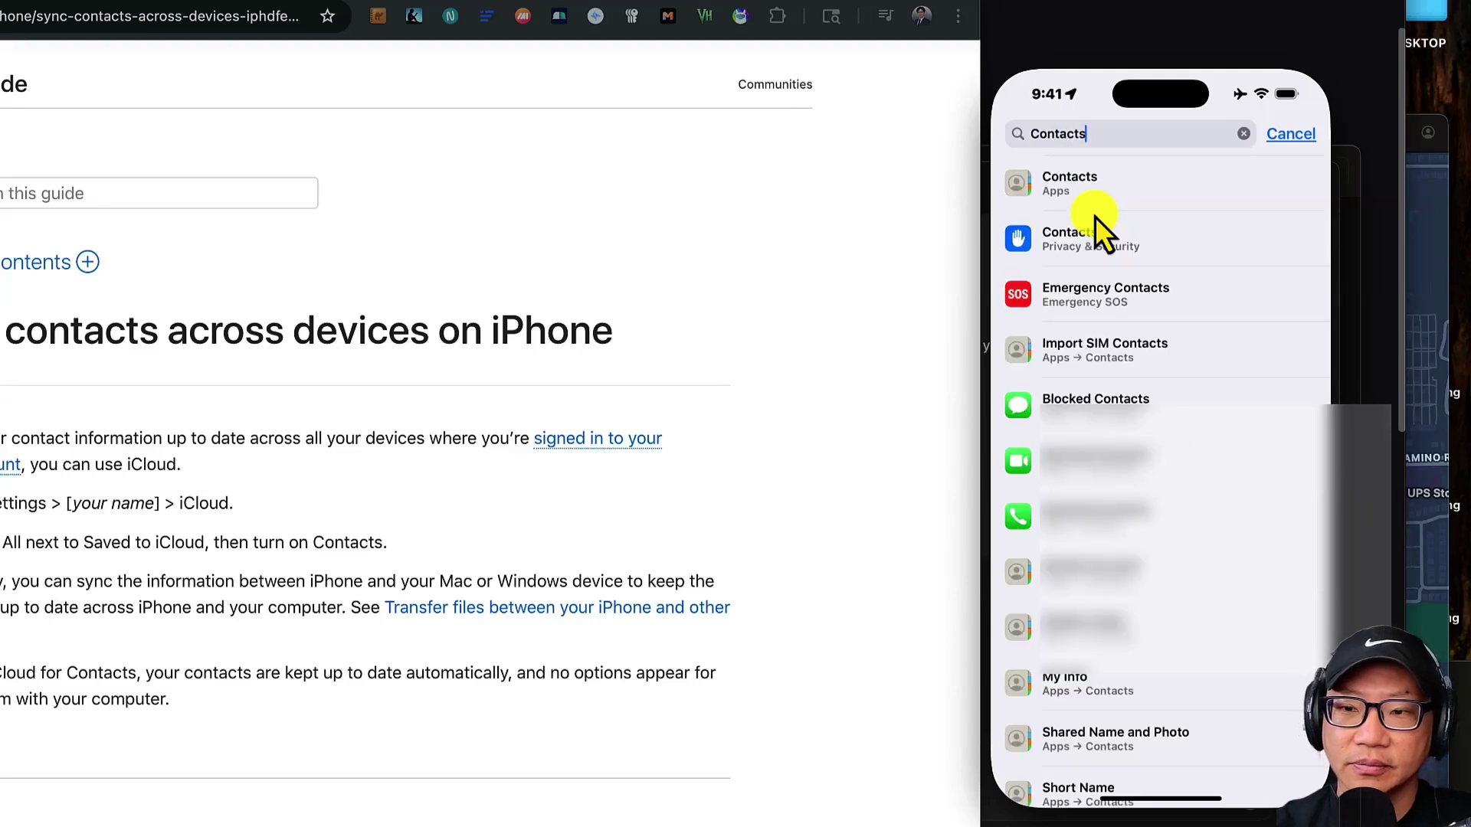
click(1043, 177)
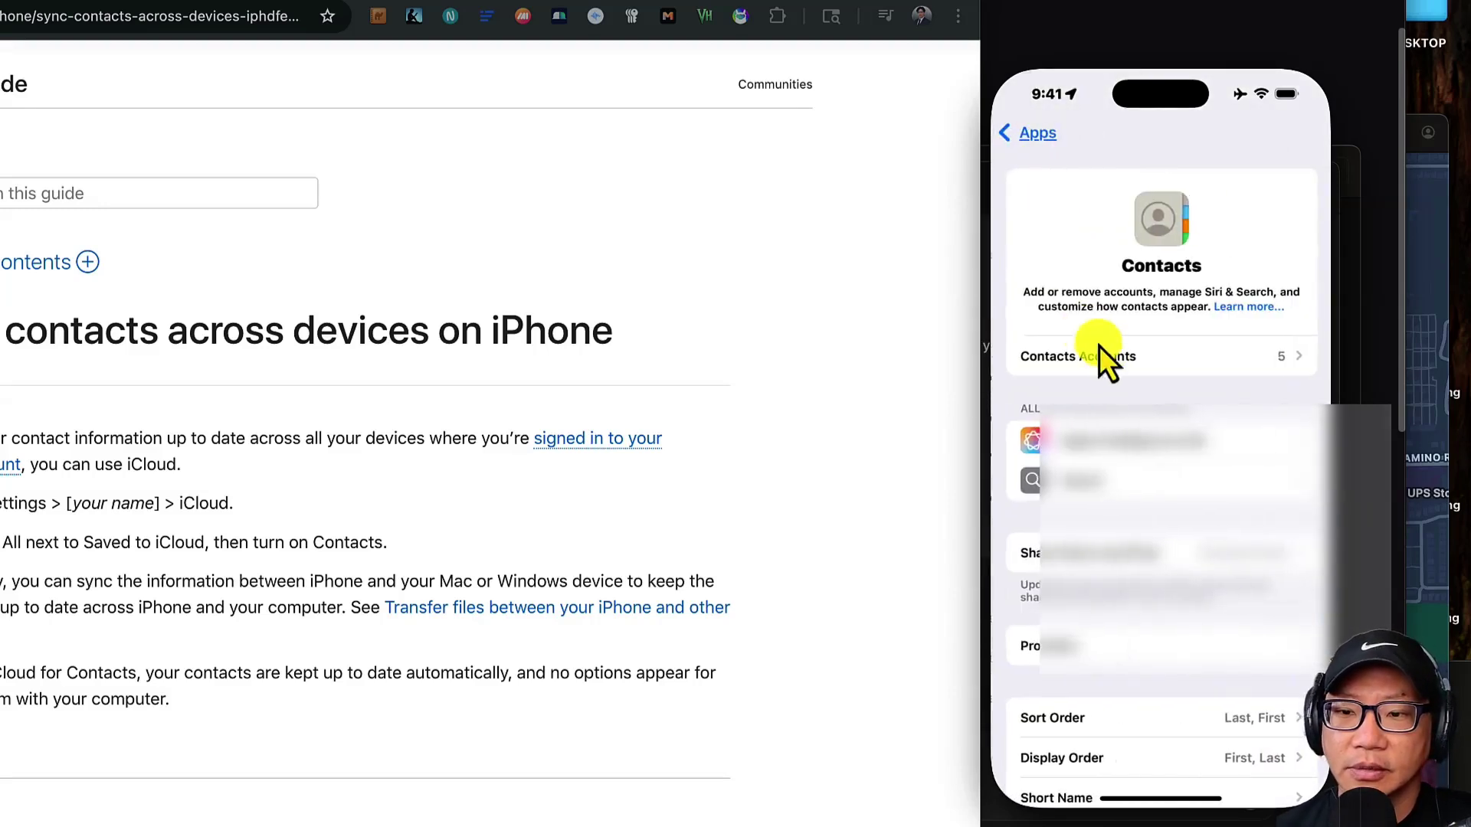
click(1111, 353)
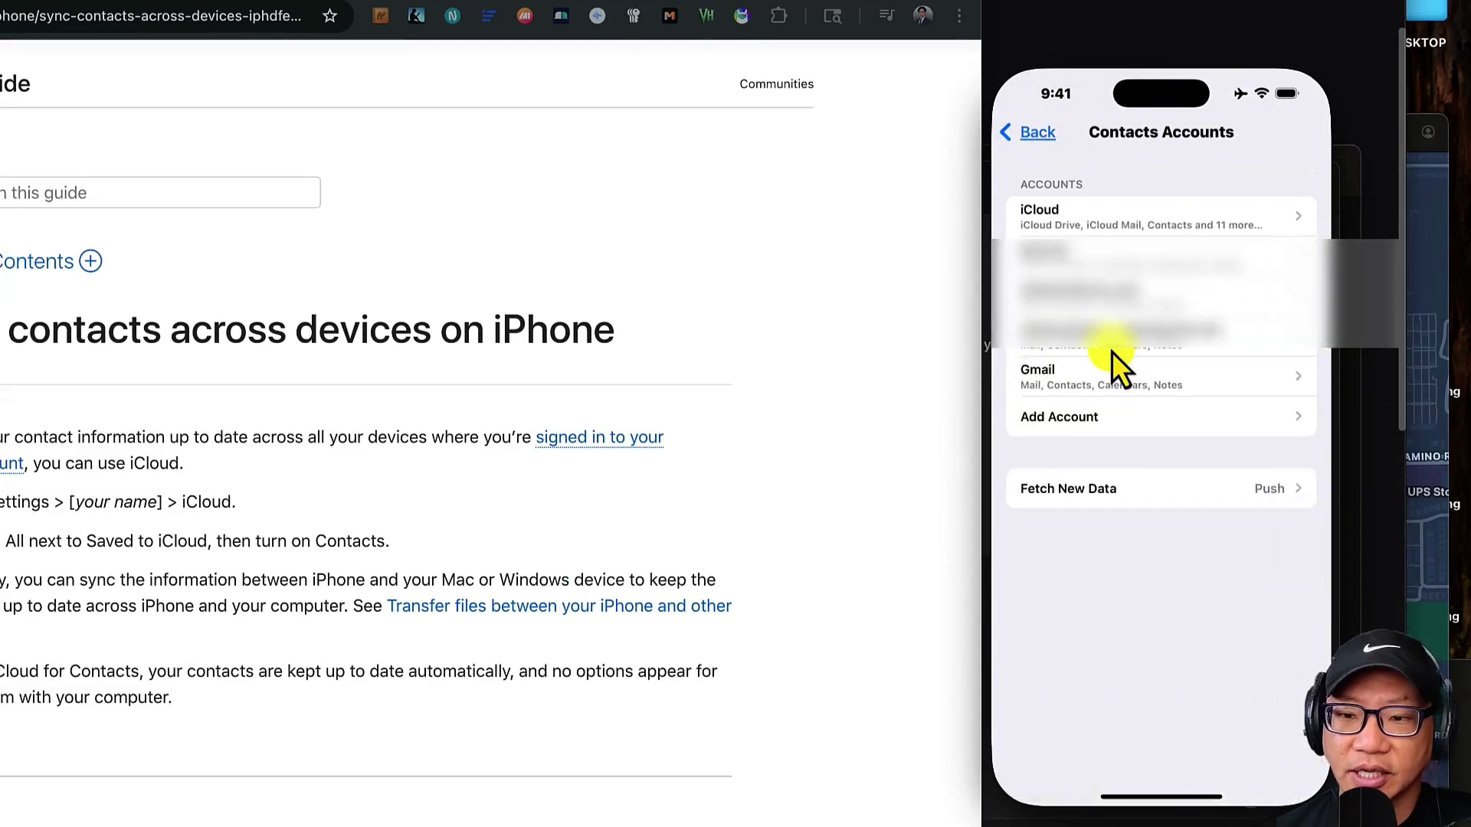
click(1115, 265)
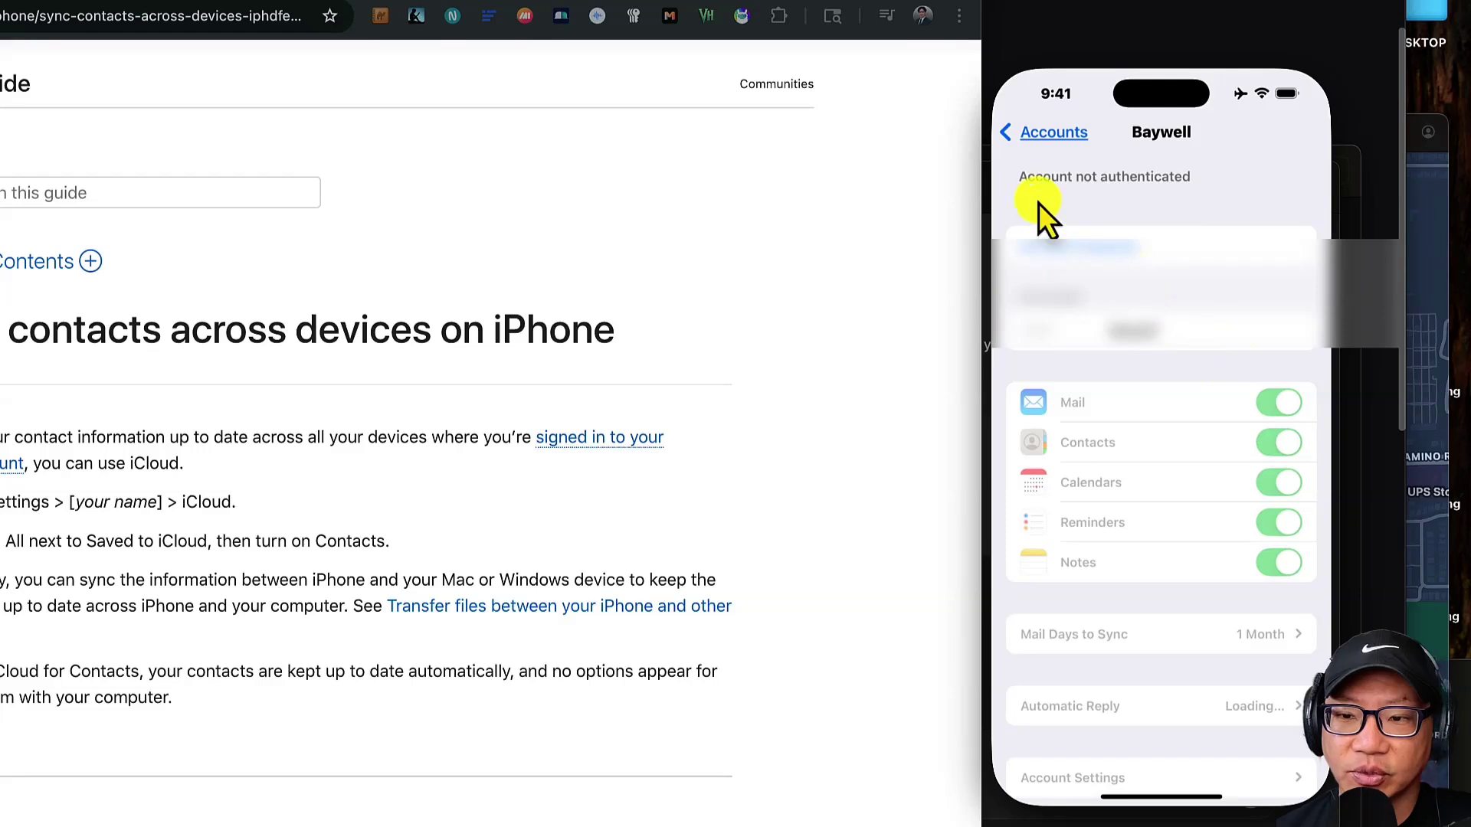
click(1042, 137)
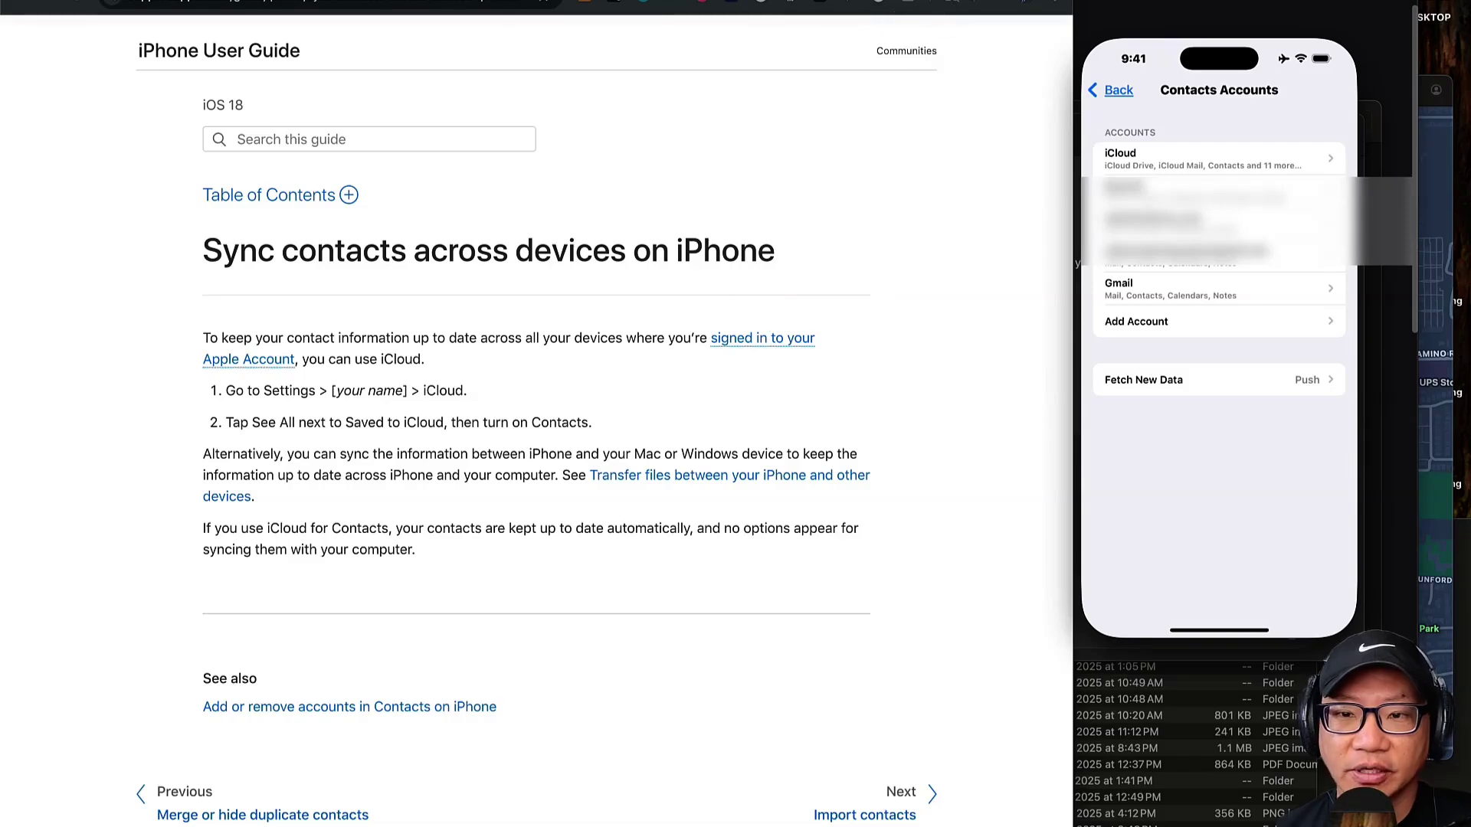
Step: Compare the Apple iPhone User Guide and Google Contacts Help tabs, ending on Contacts Help
click(957, 6)
click(880, 5)
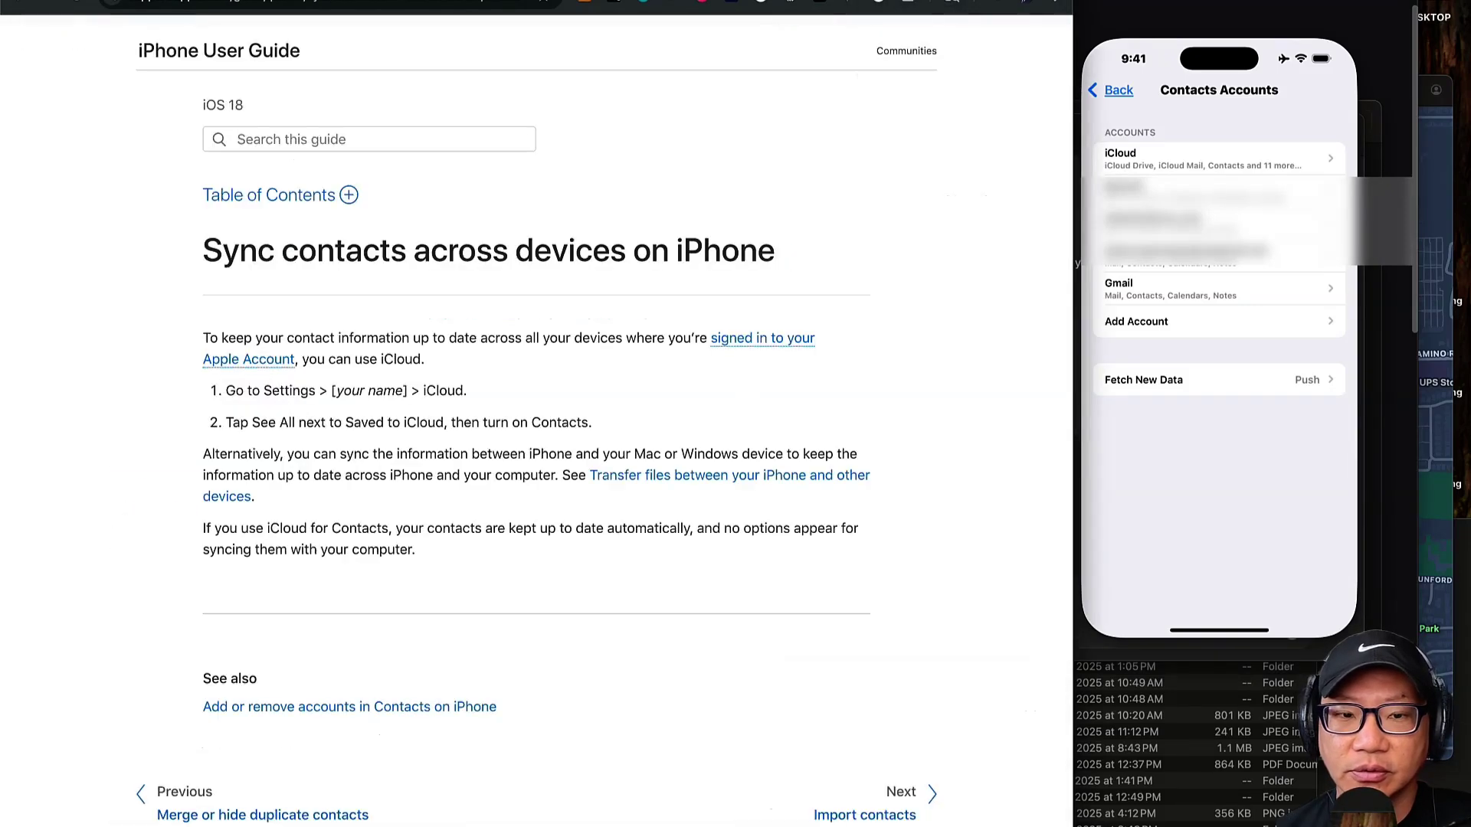
key(ctrl+Tab)
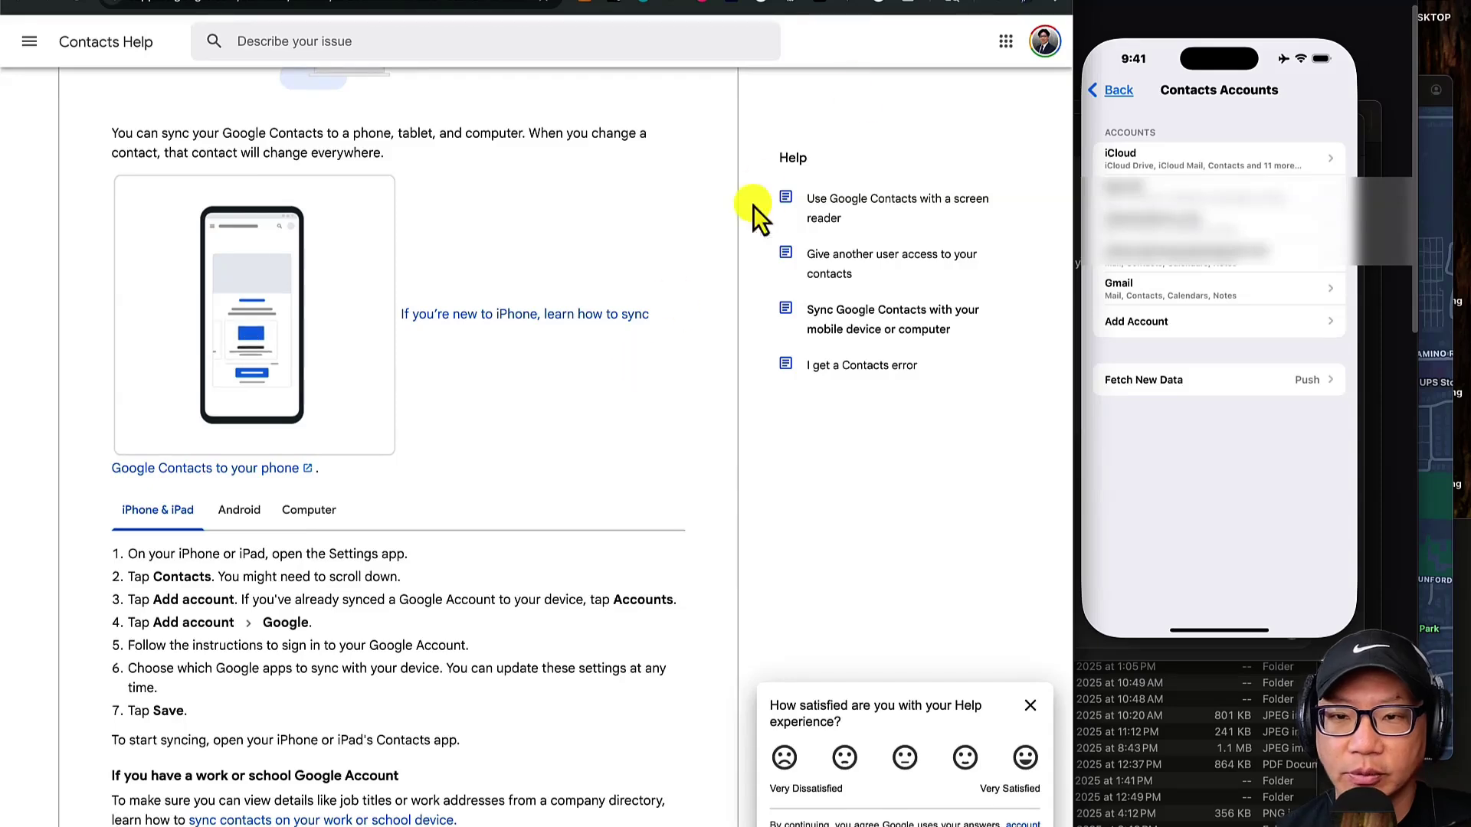
click(888, 7)
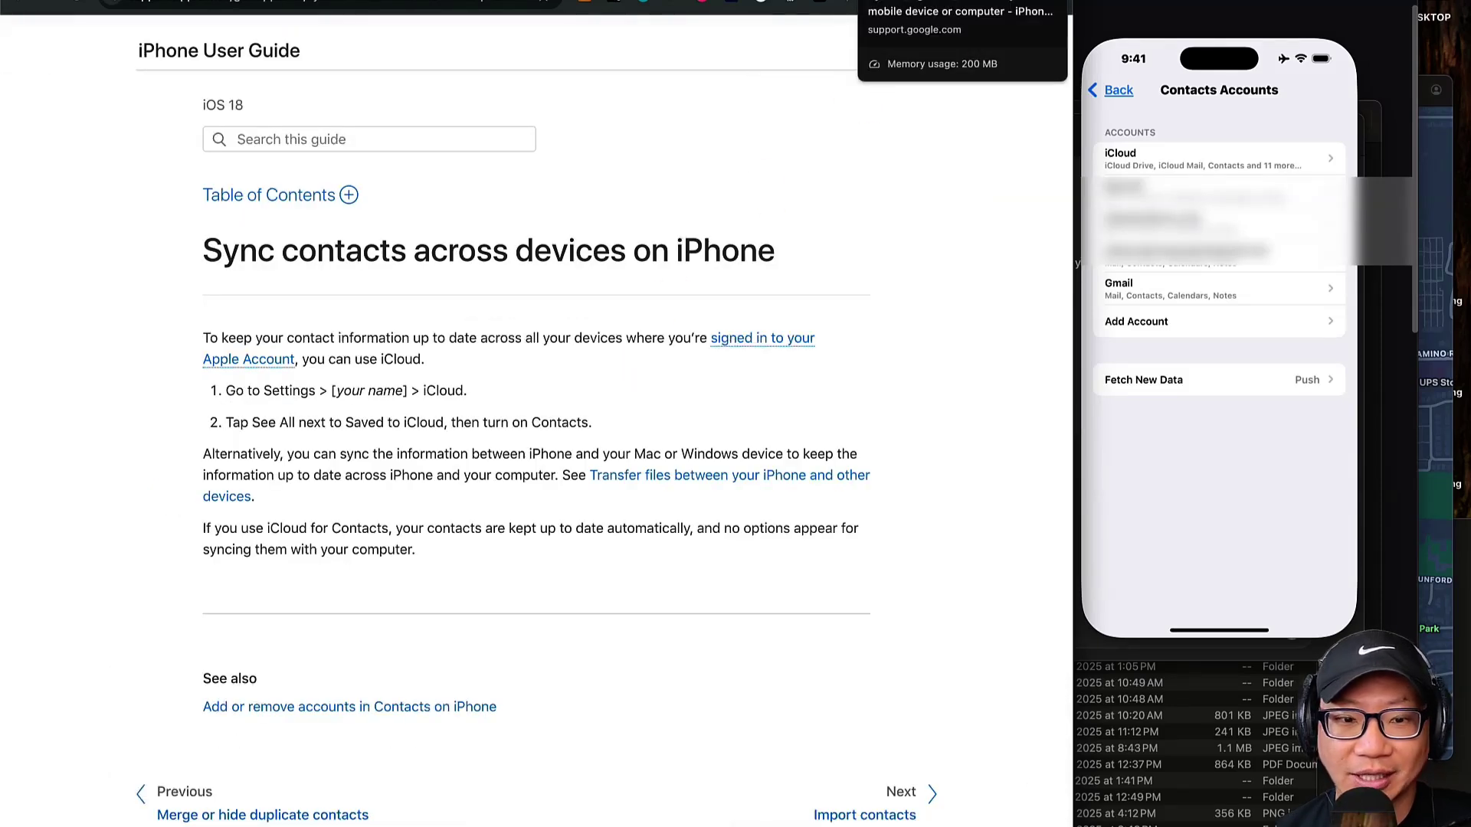
click(905, 6)
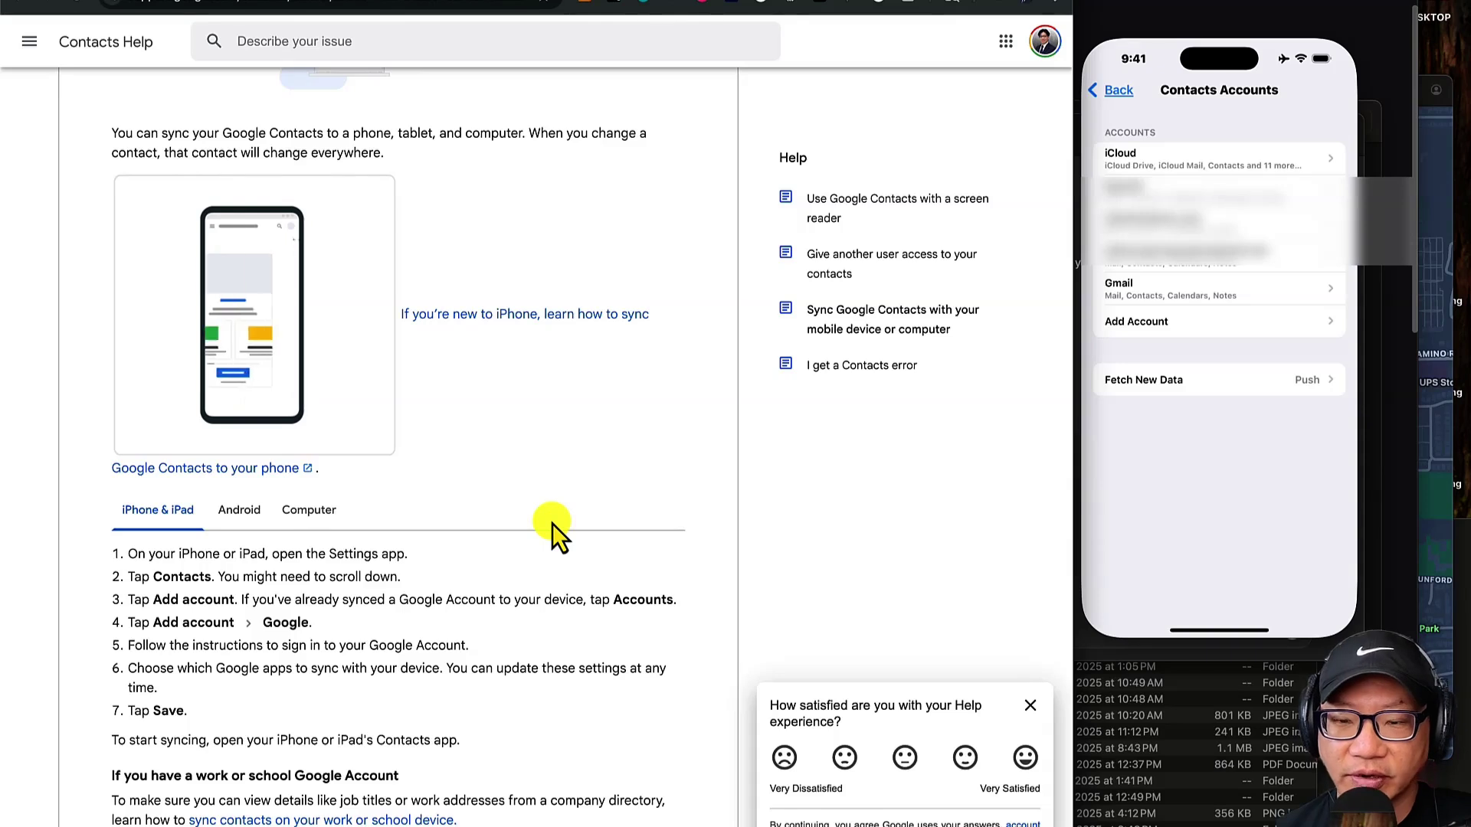